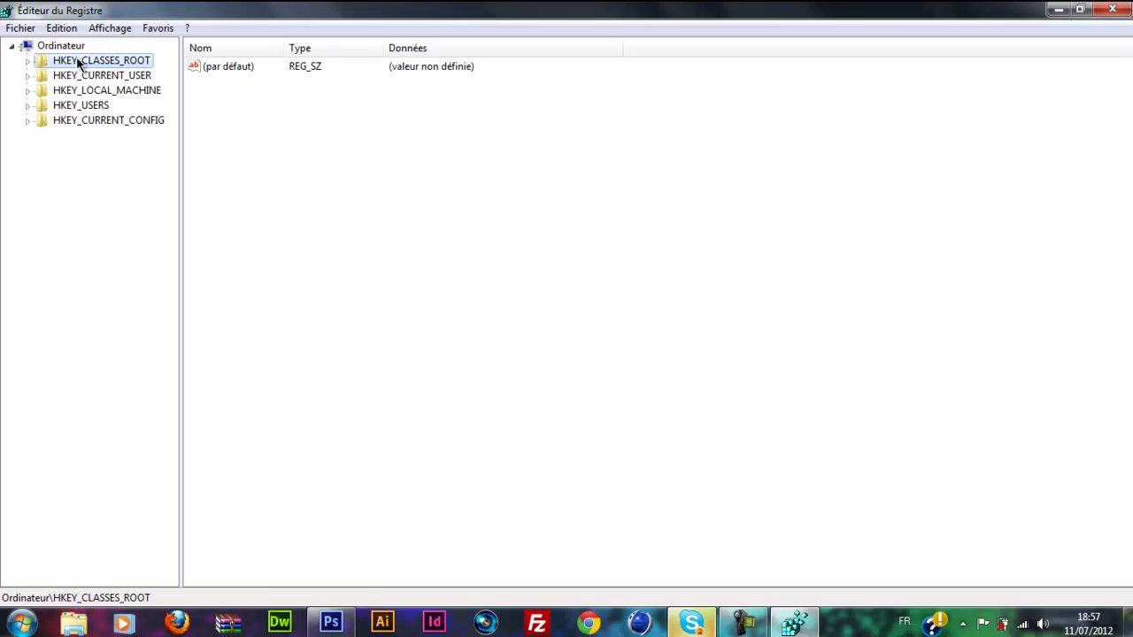
# Step: Drill down HKEY_LOCAL_MACHINE > SOFTWARE > Microsoft > Dfrg and open BootOptimizeFunction, showing OptimizeComplete No
pyautogui.click(60, 45)
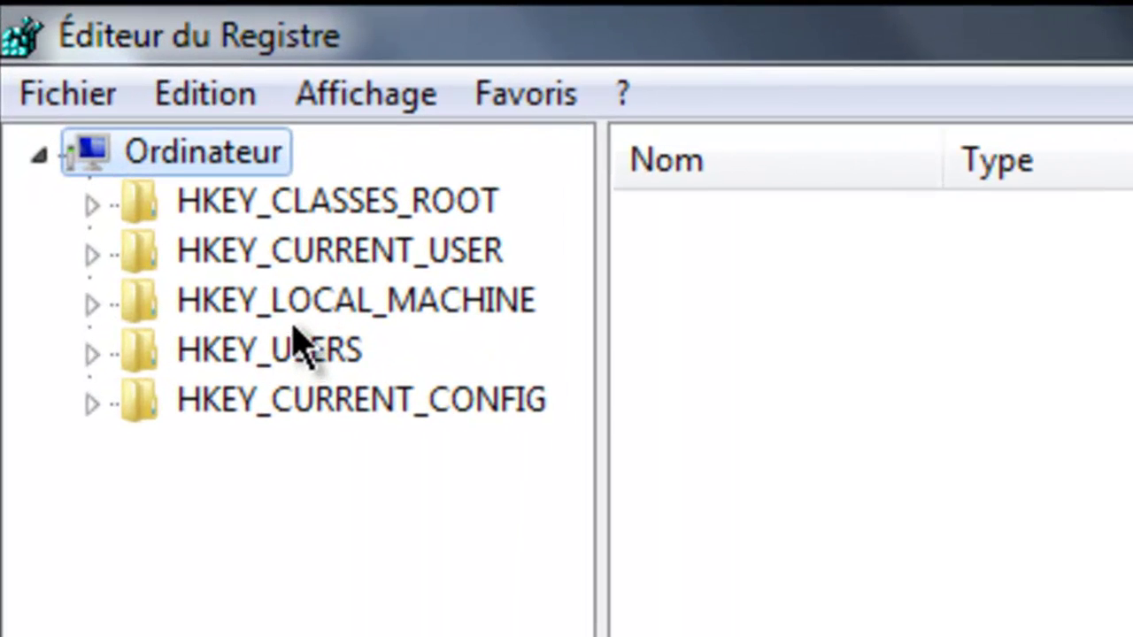
pyautogui.click(81, 93)
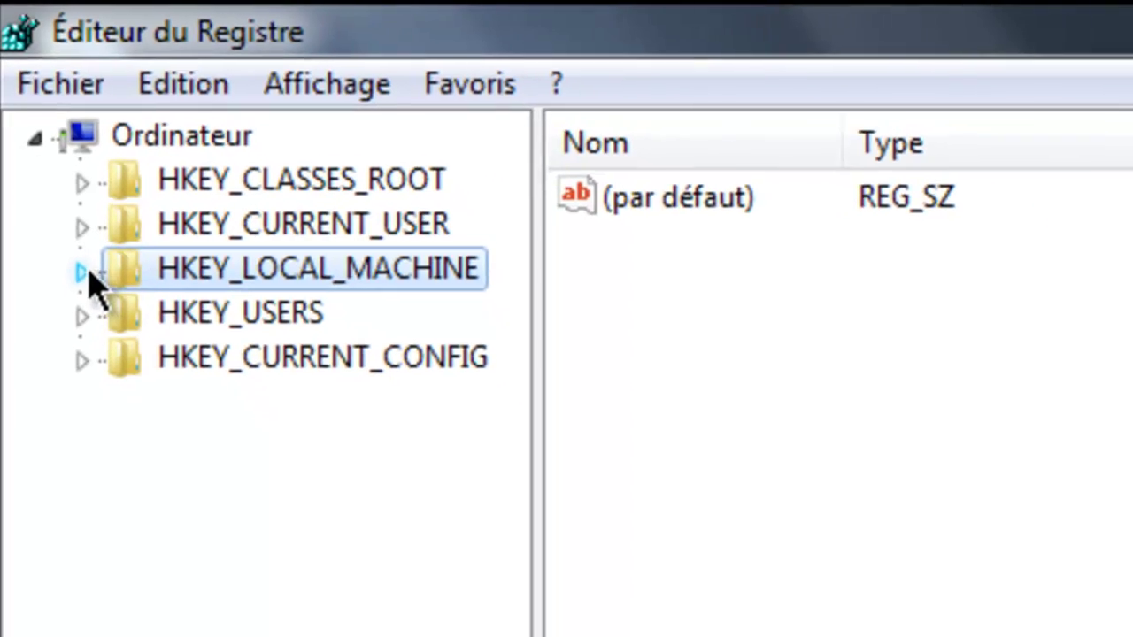
pyautogui.click(82, 271)
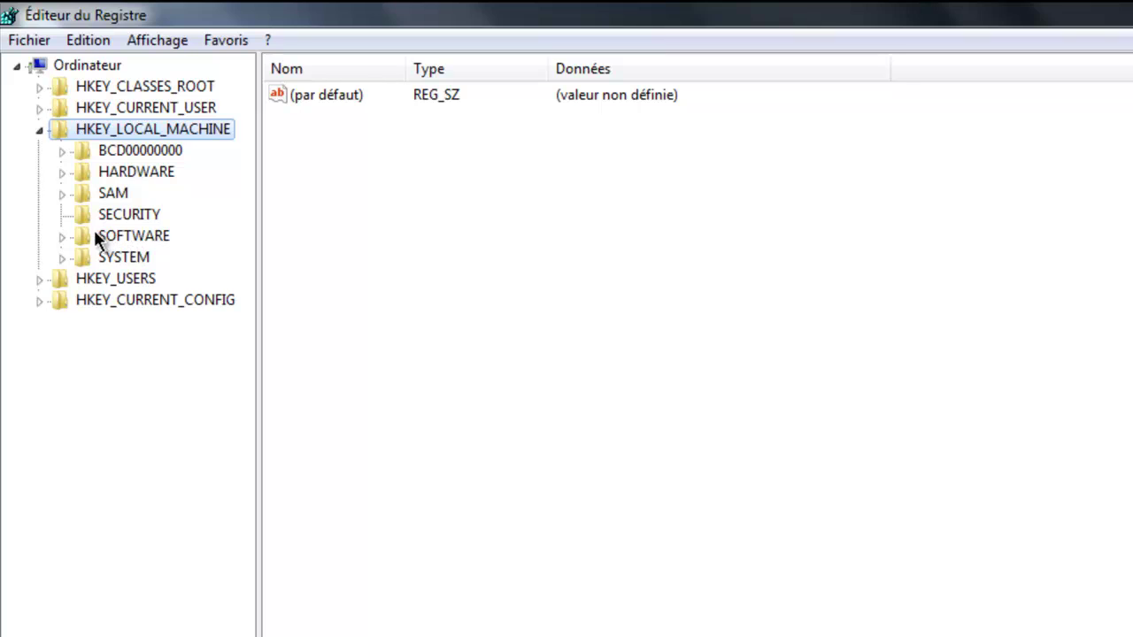
pyautogui.click(62, 235)
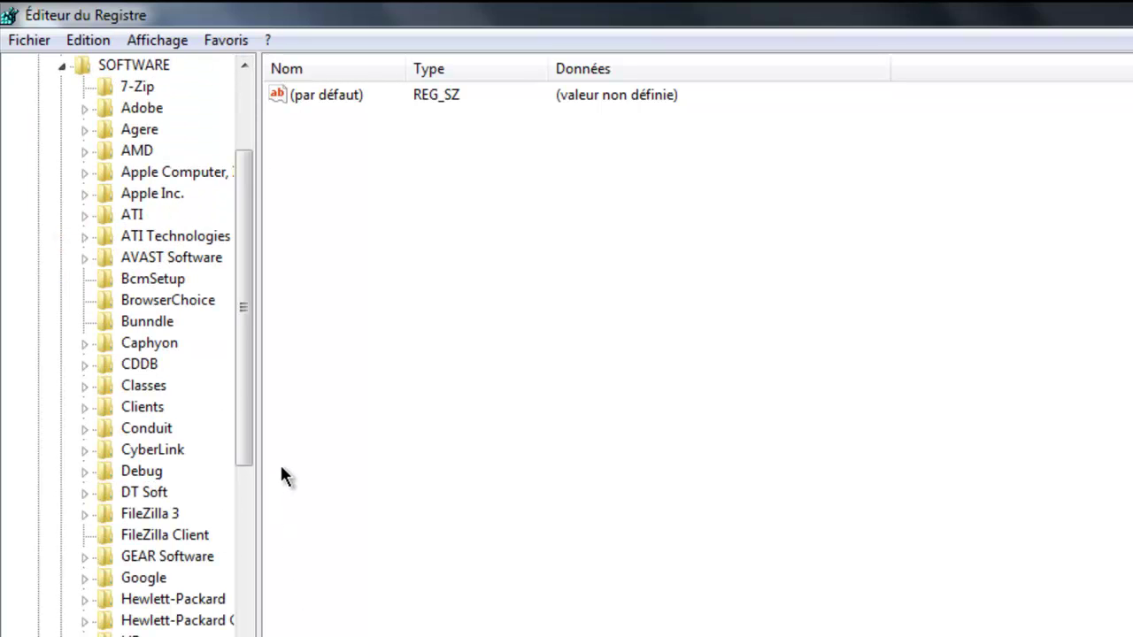
pyautogui.moveTo(240, 309); pyautogui.dragTo(237, 532)
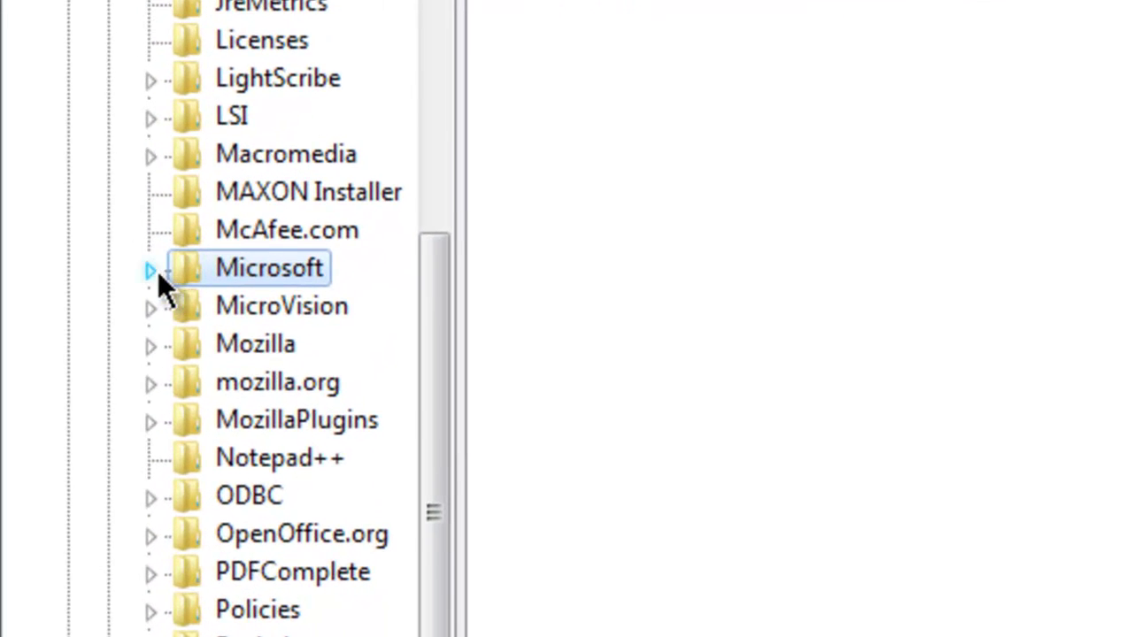
pyautogui.click(154, 270)
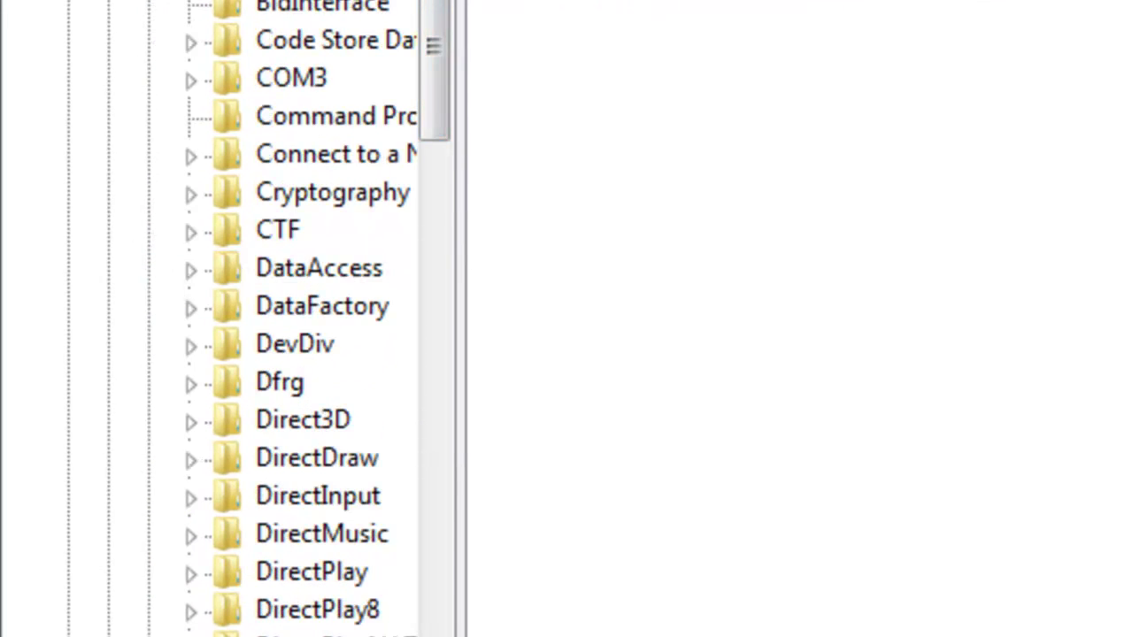
pyautogui.moveTo(437, 34); pyautogui.dragTo(436, 136)
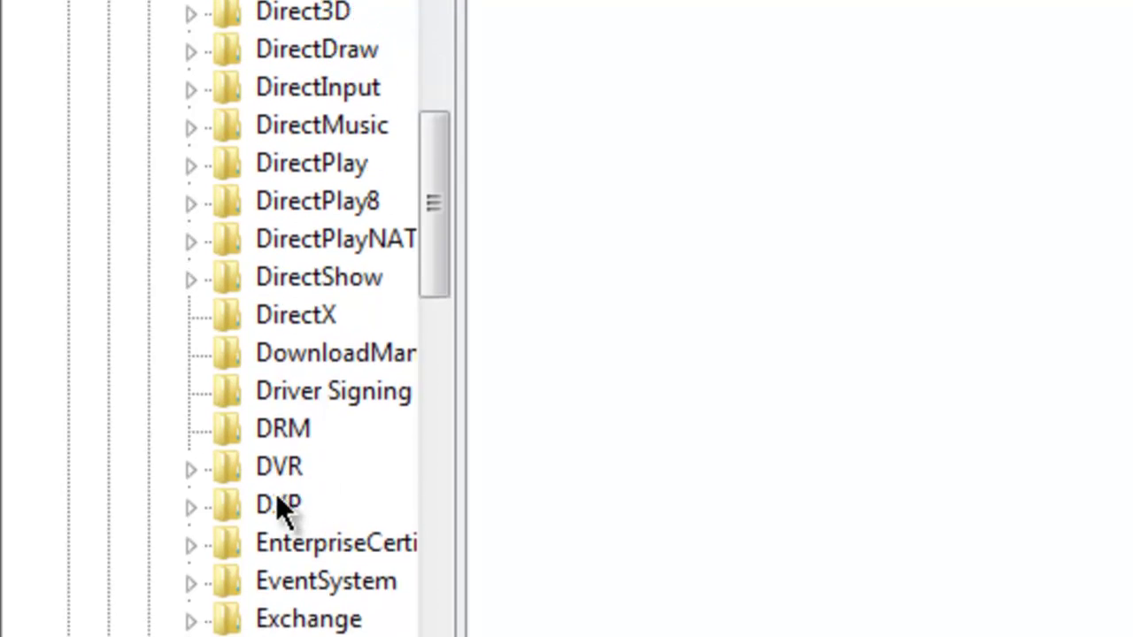
pyautogui.click(214, 208)
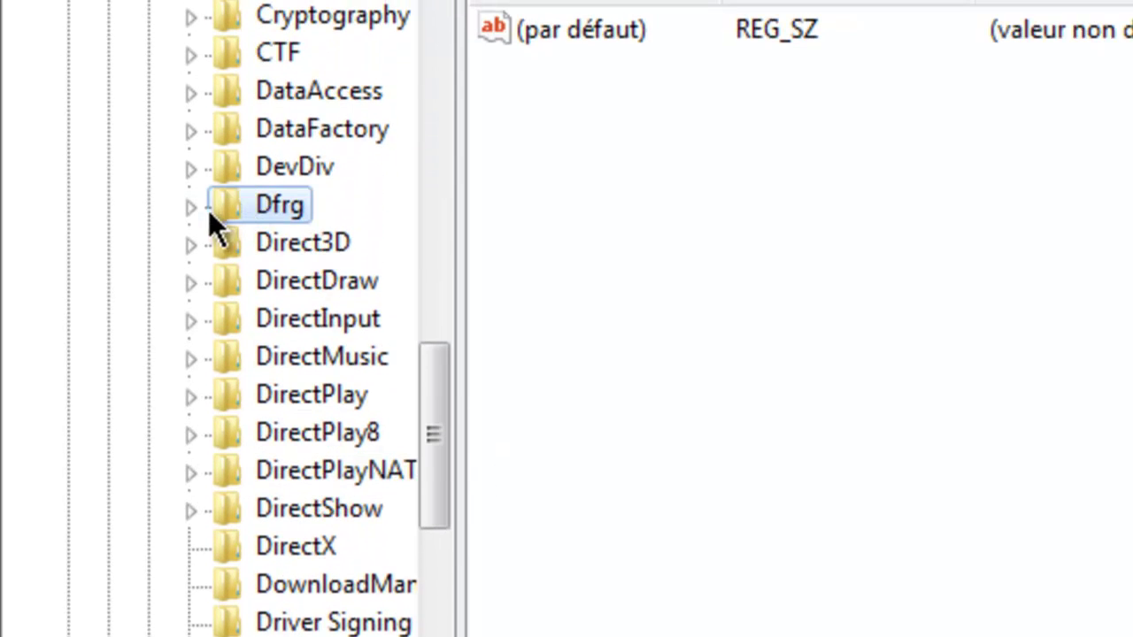
pyautogui.click(191, 208)
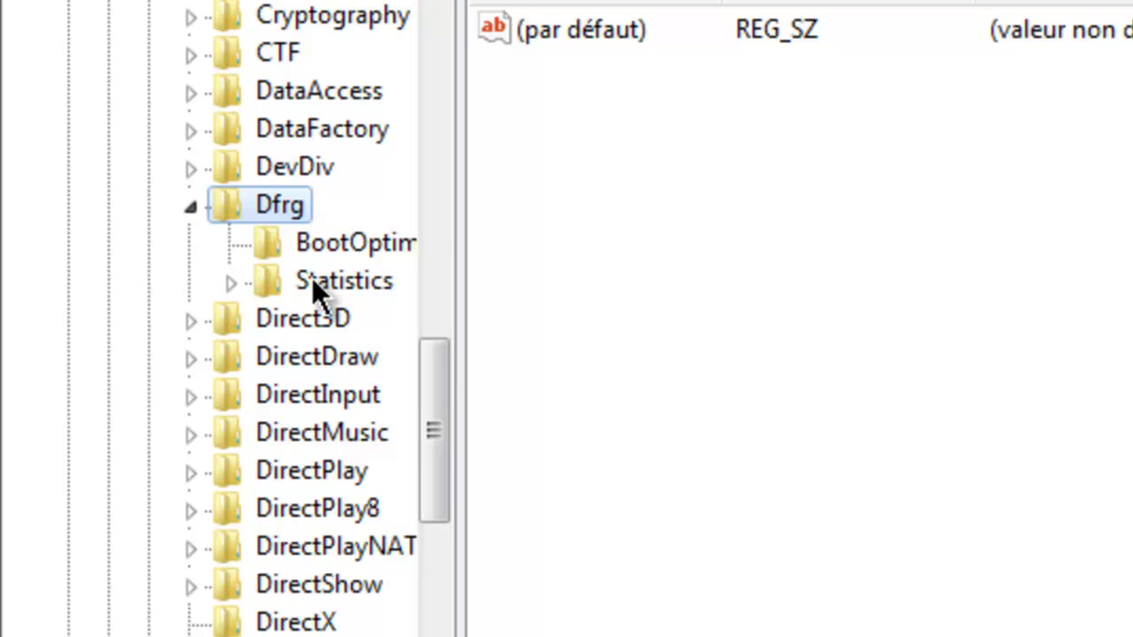
pyautogui.click(306, 246)
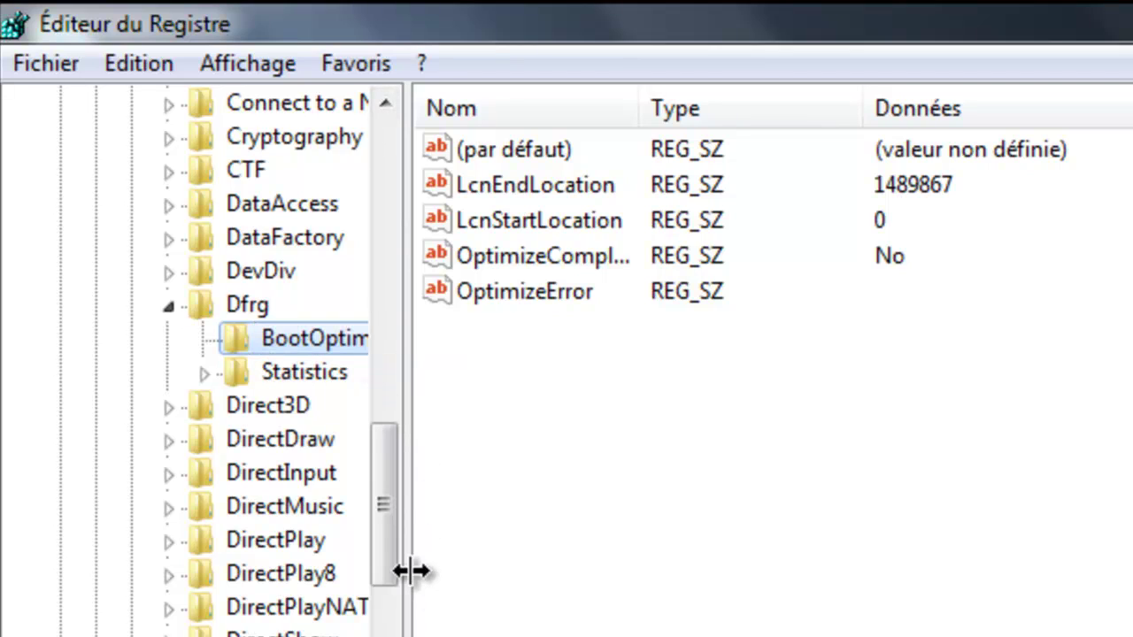
pyautogui.doubleClick(525, 251)
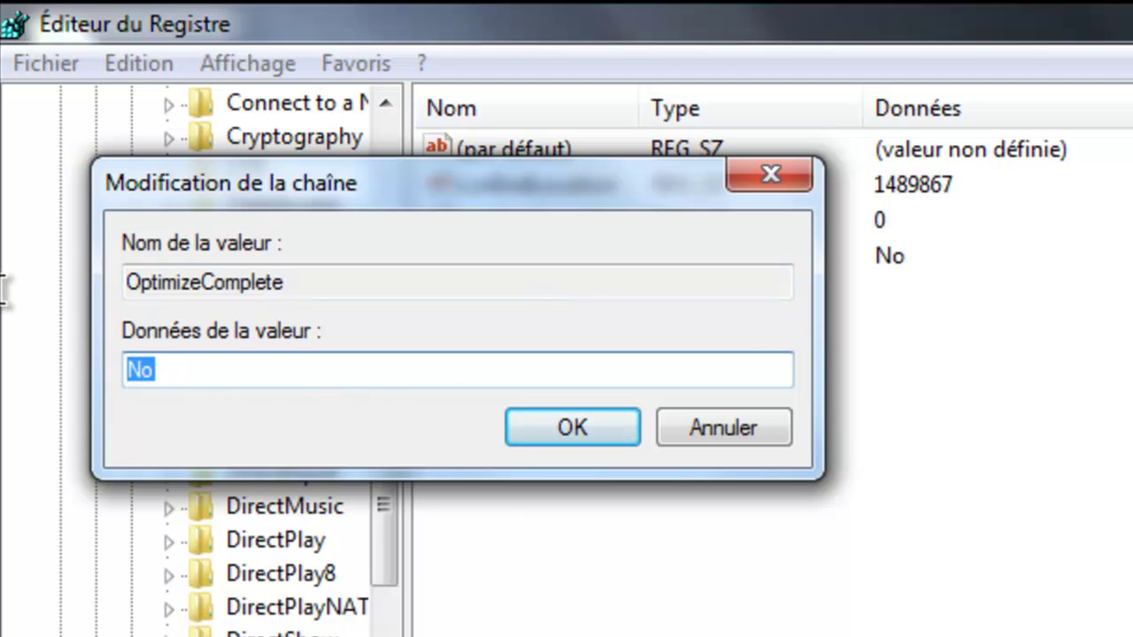
pyautogui.write('yes')
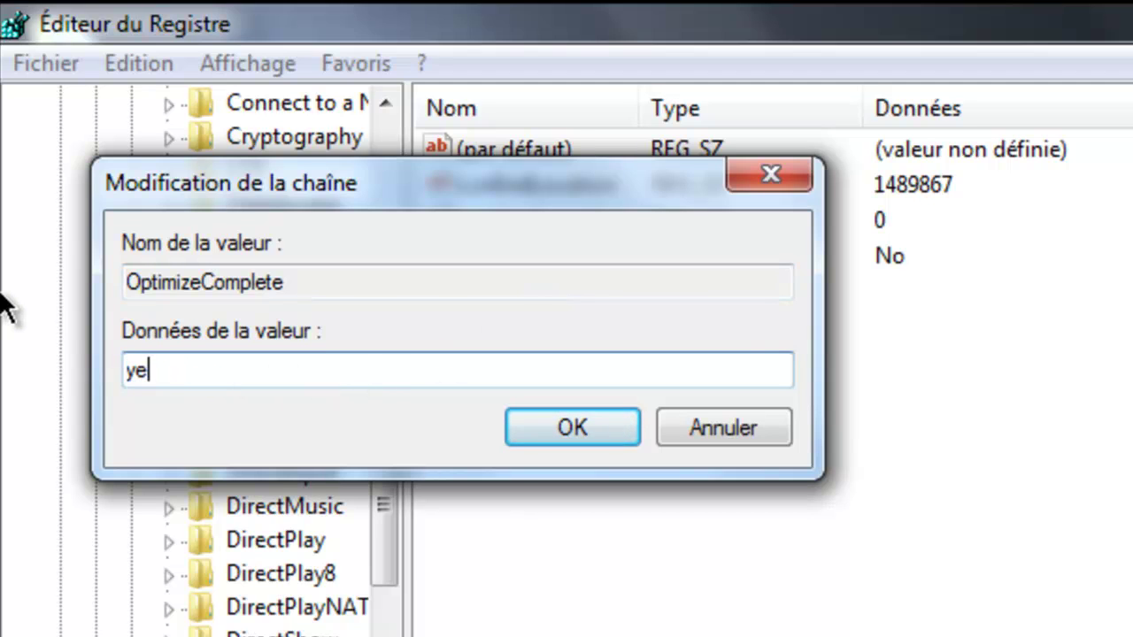
pyautogui.press('BackSpace')
pyautogui.press('BackSpace')
pyautogui.press('BackSpace')
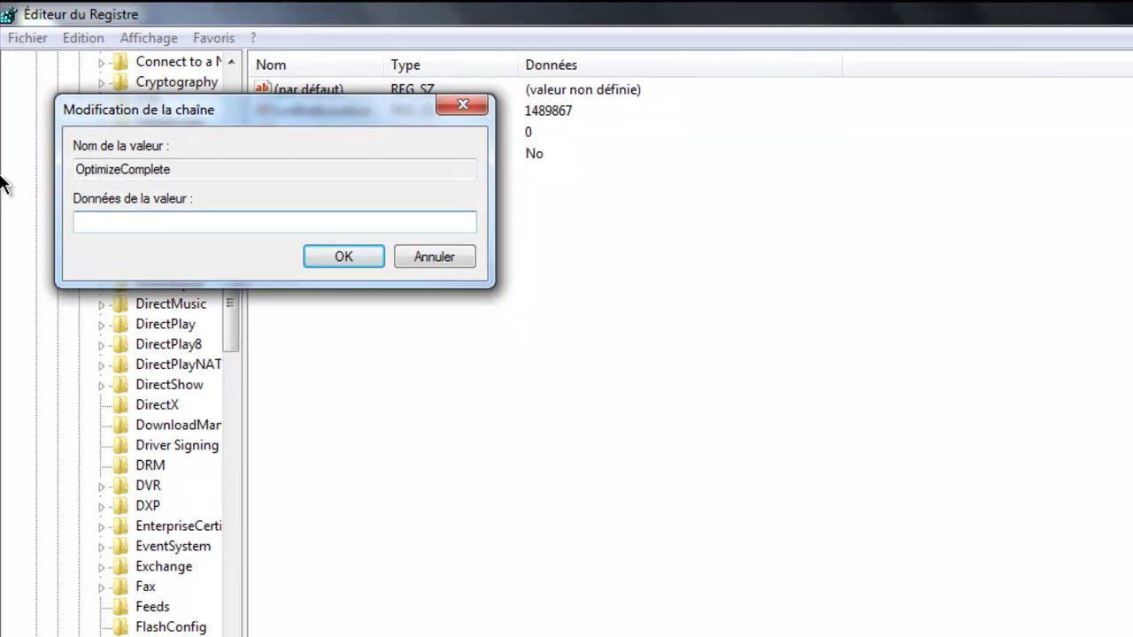
pyautogui.write('Yes')
pyautogui.press('BackSpace')
pyautogui.press('BackSpace')
pyautogui.press('BackSpace')
pyautogui.press('Return')
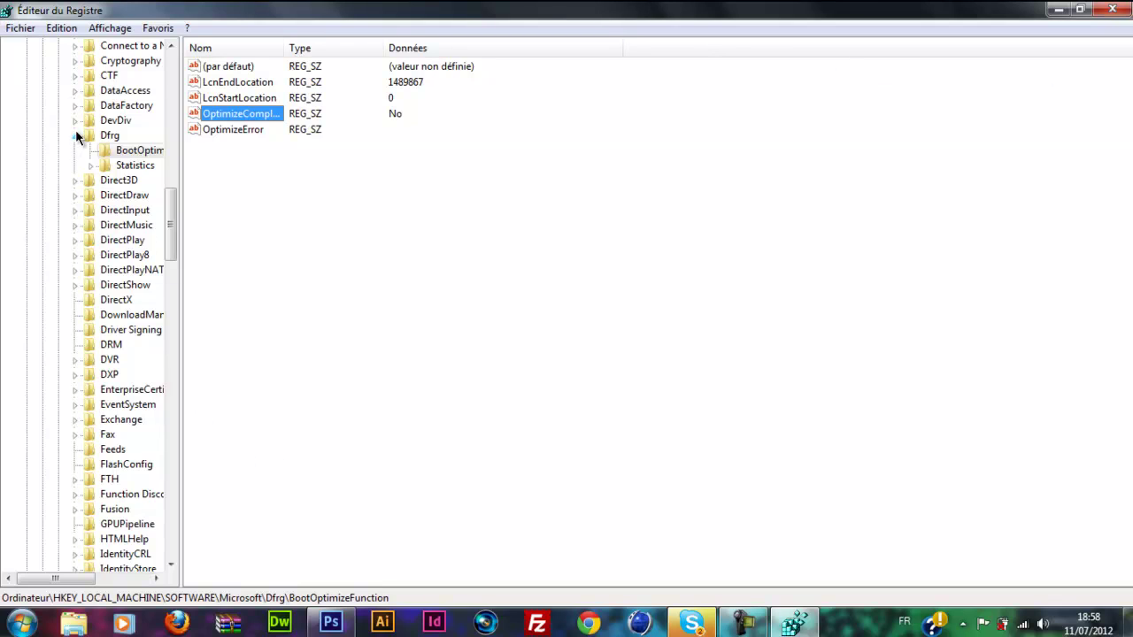
# Step: Collapse the Dfrg and SOFTWARE keys in the registry tree
pyautogui.click(77, 136)
pyautogui.moveTo(172, 217); pyautogui.dragTo(188, 83)
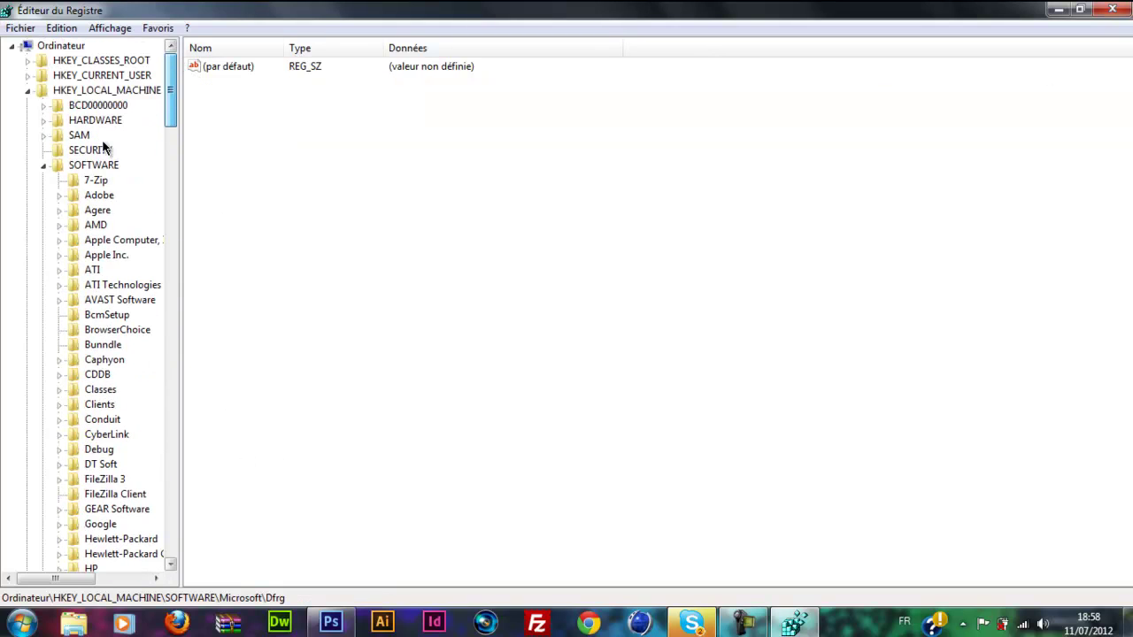
pyautogui.click(43, 165)
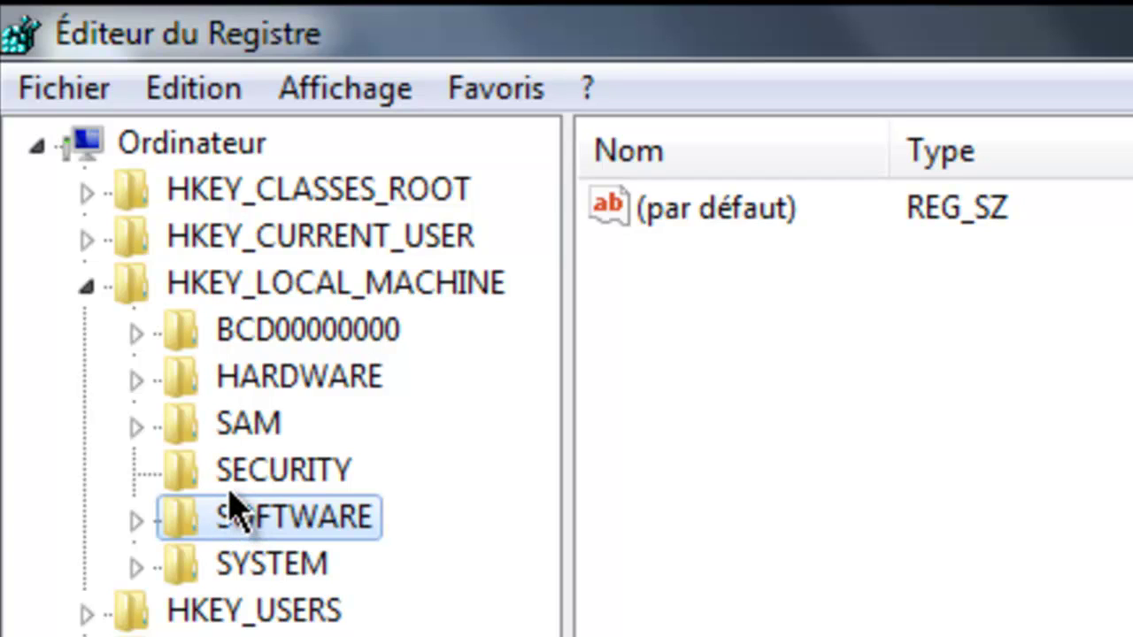
# Step: Expand SYSTEM > CurrentControlSet and open Control, showing WaitToKillServiceTimeout 2000
pyautogui.click(136, 566)
pyautogui.click(250, 568)
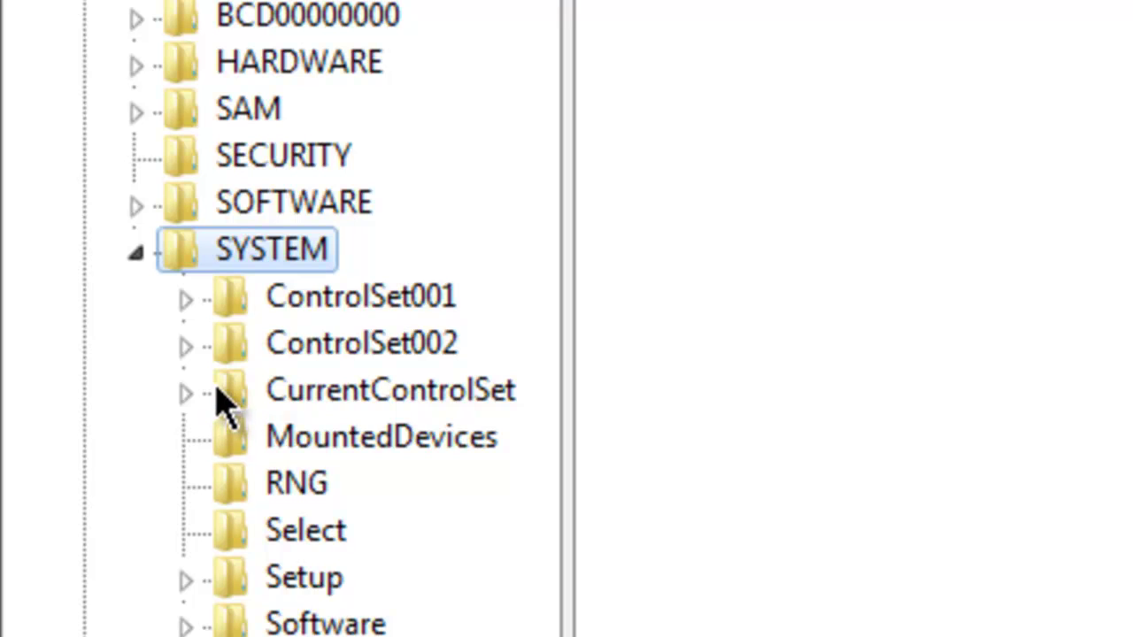
pyautogui.click(245, 383)
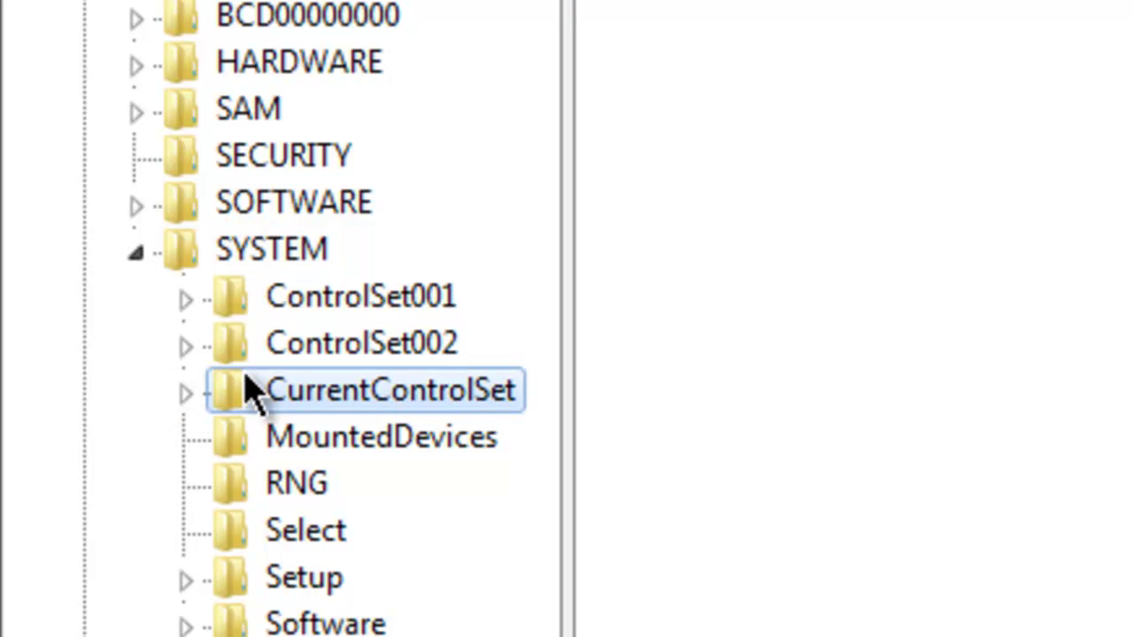
pyautogui.click(186, 393)
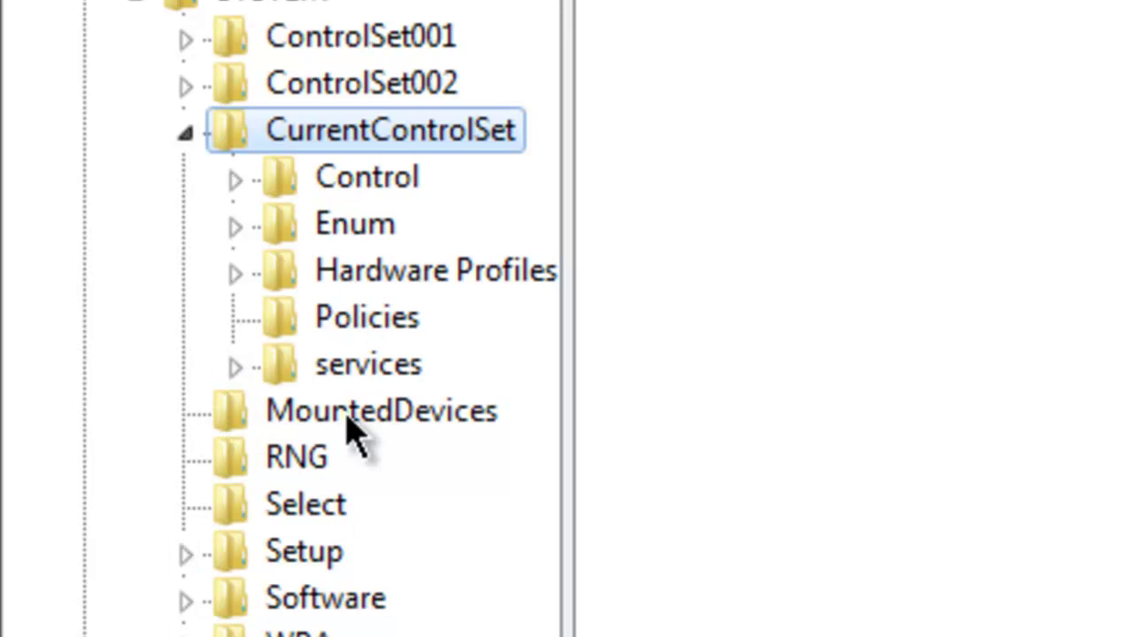
pyautogui.click(370, 182)
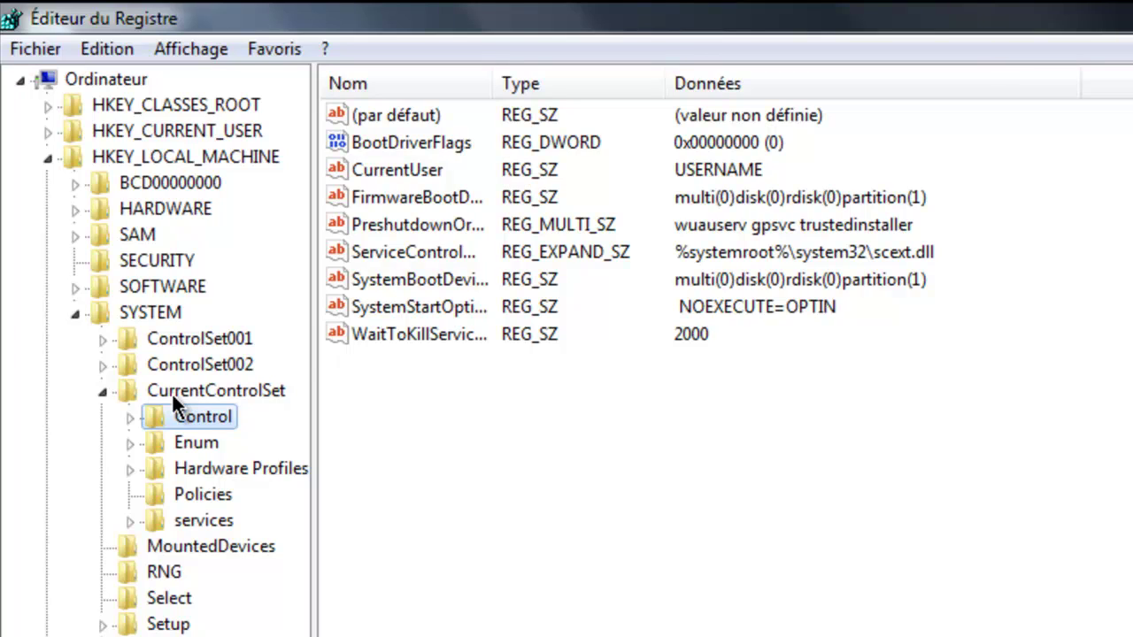
# Step: Open WaitToKillServiceTimeout for editing and close it unchanged
pyautogui.click(432, 329)
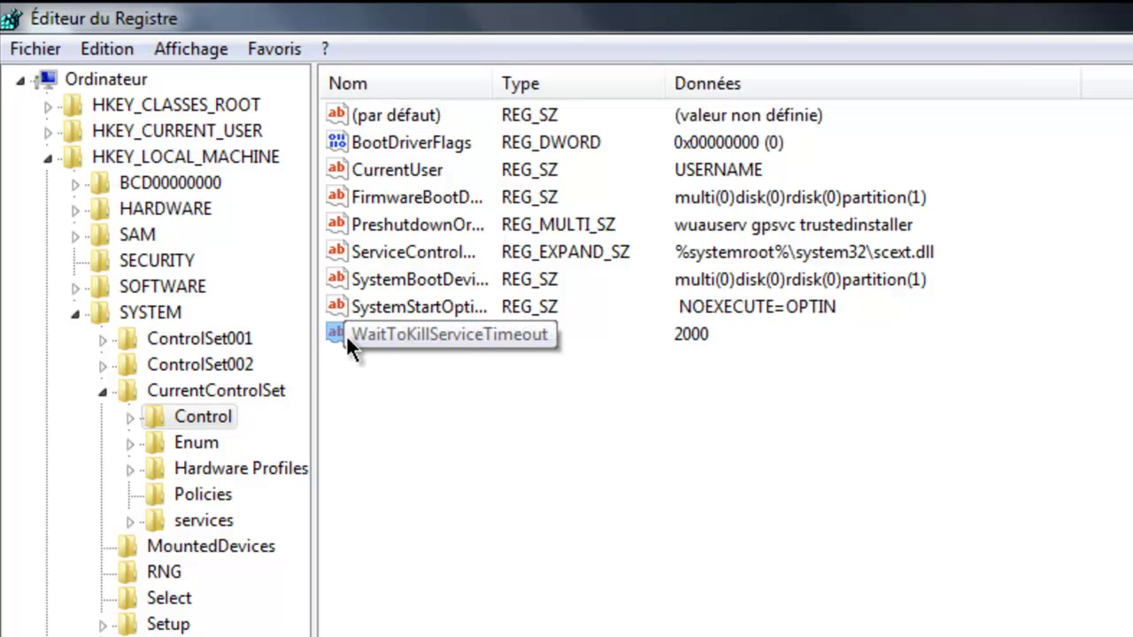
pyautogui.doubleClick(444, 338)
pyautogui.press('Return')
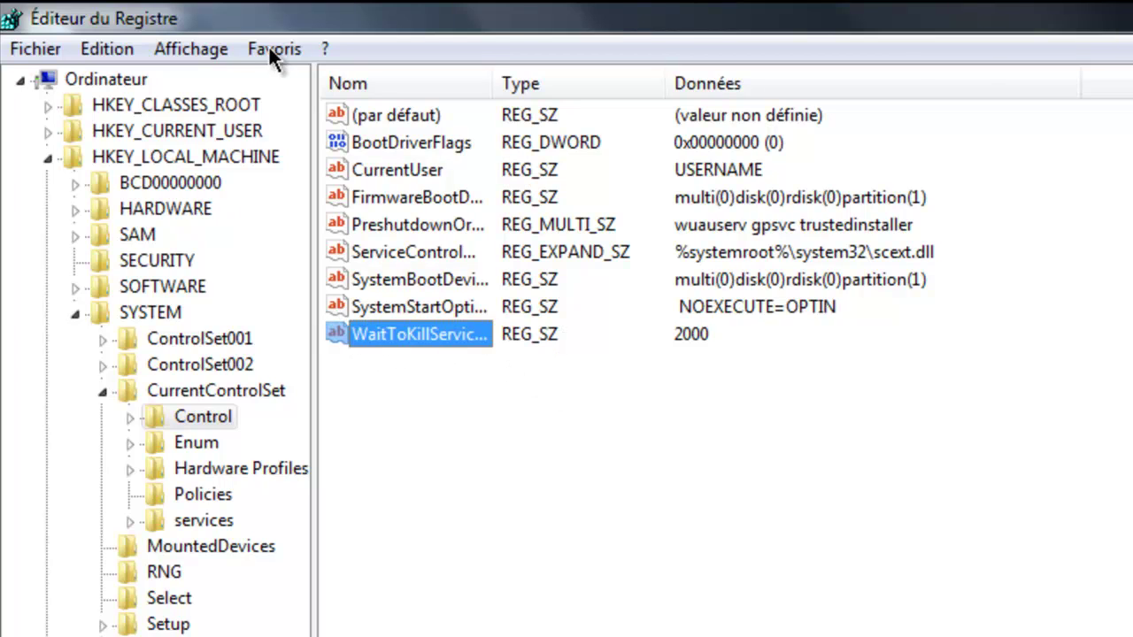
# Step: Add a new binary value to Control, keeping the default name Nouvelle valeur #1
pyautogui.click(107, 51)
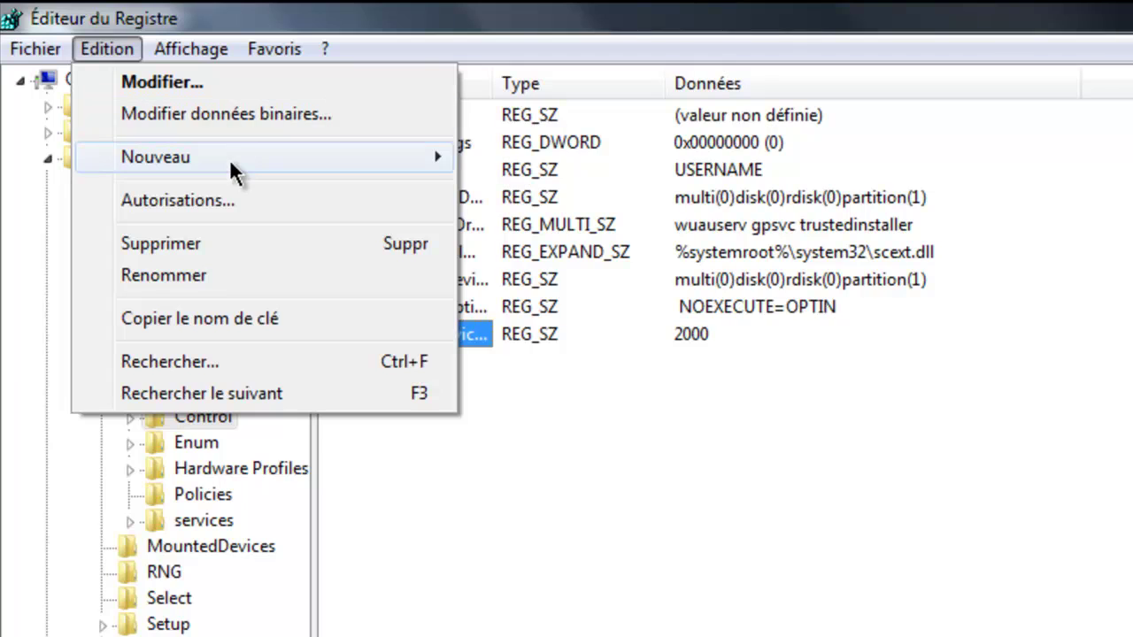
pyautogui.moveTo(230, 158)
pyautogui.click(611, 232)
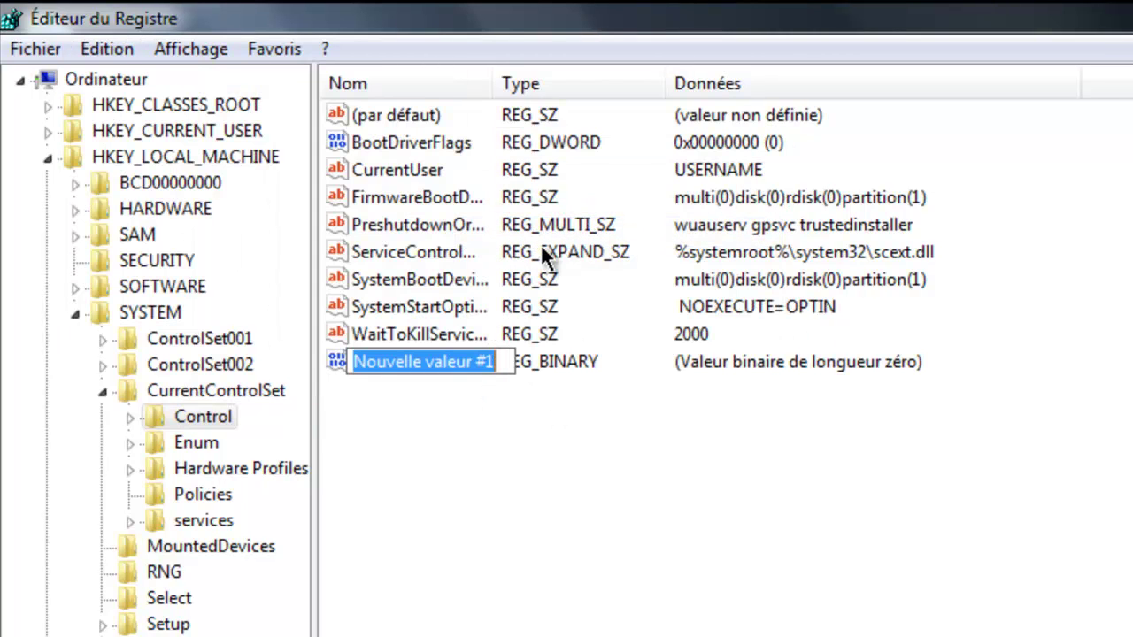
pyautogui.press('Return')
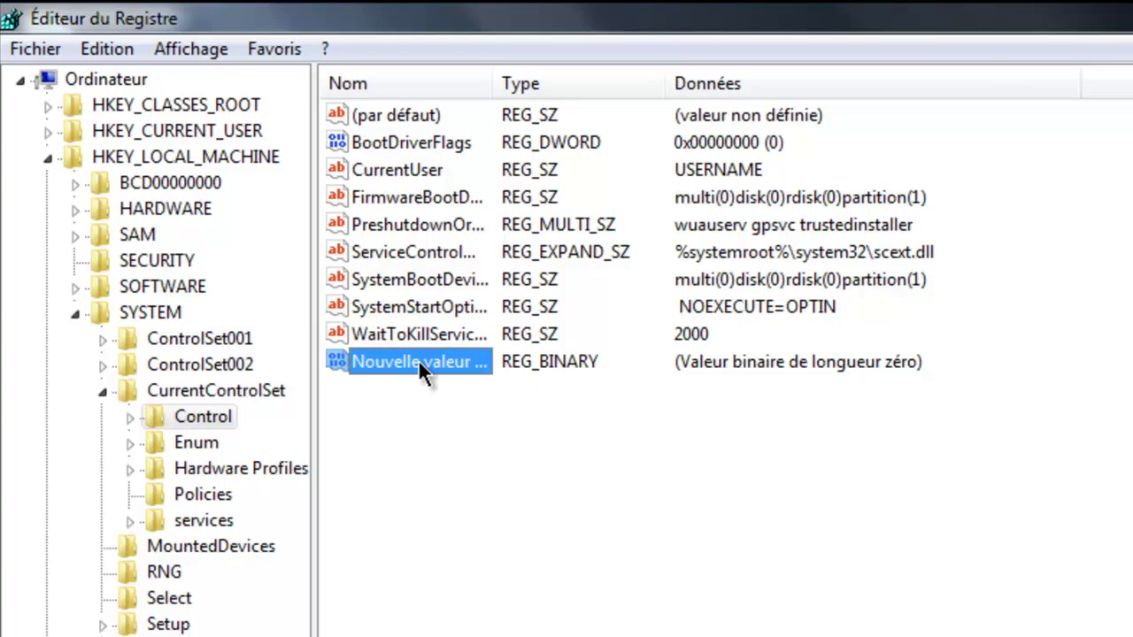
# Step: Delete Nouvelle valeur #1 and re-enter 2000 as the WaitToKillServiceTimeout data
pyautogui.press('Delete')
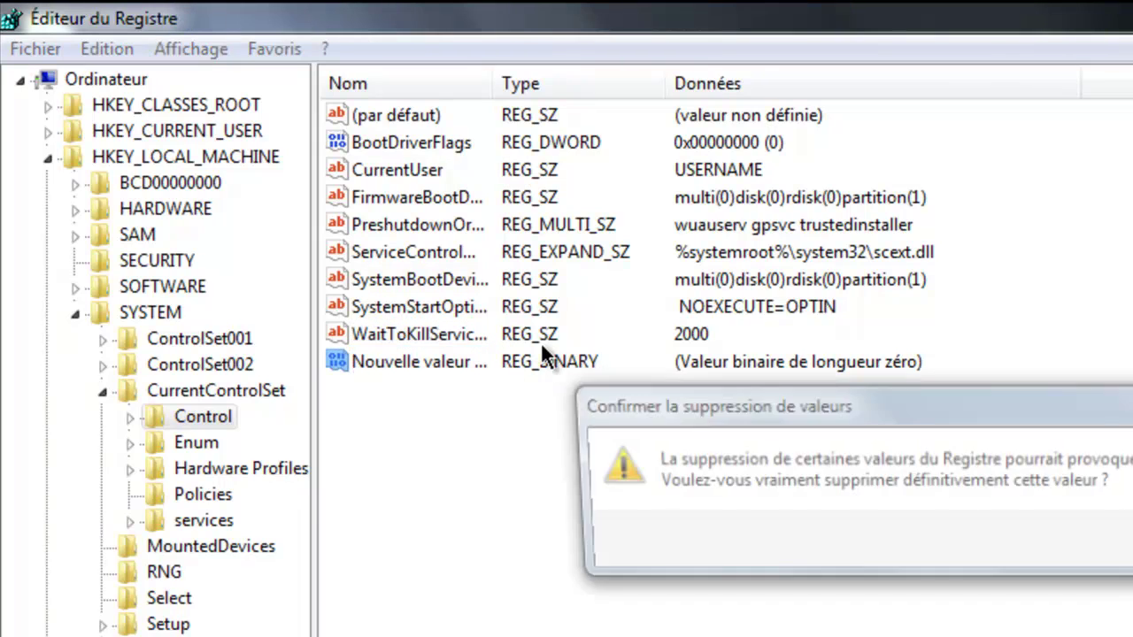
pyautogui.press('Return')
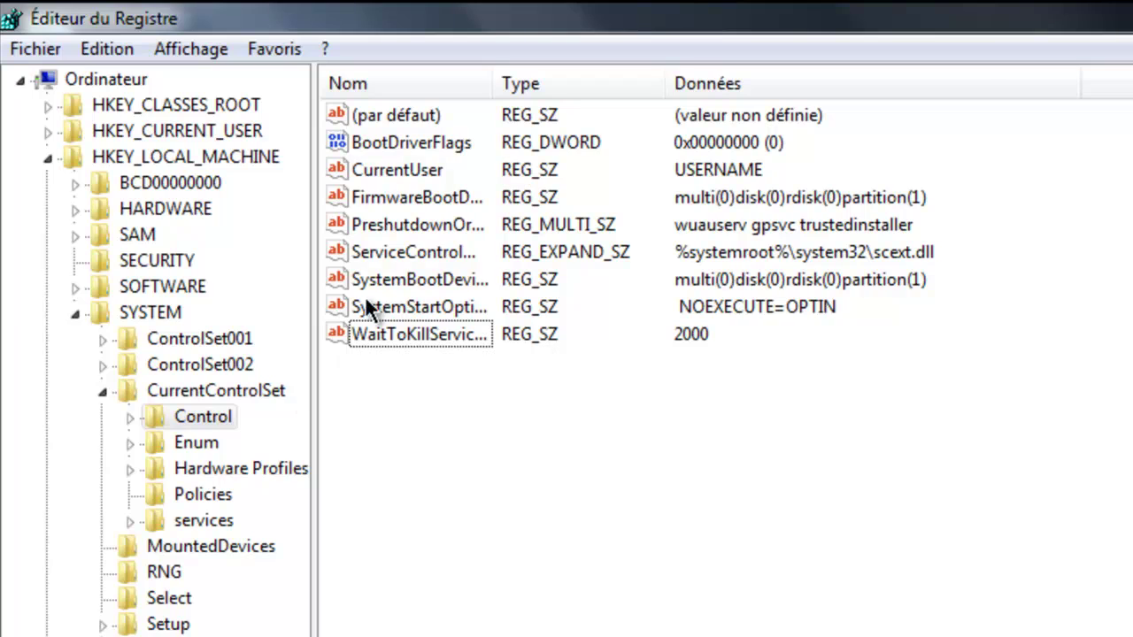
pyautogui.doubleClick(376, 329)
pyautogui.click(256, 285)
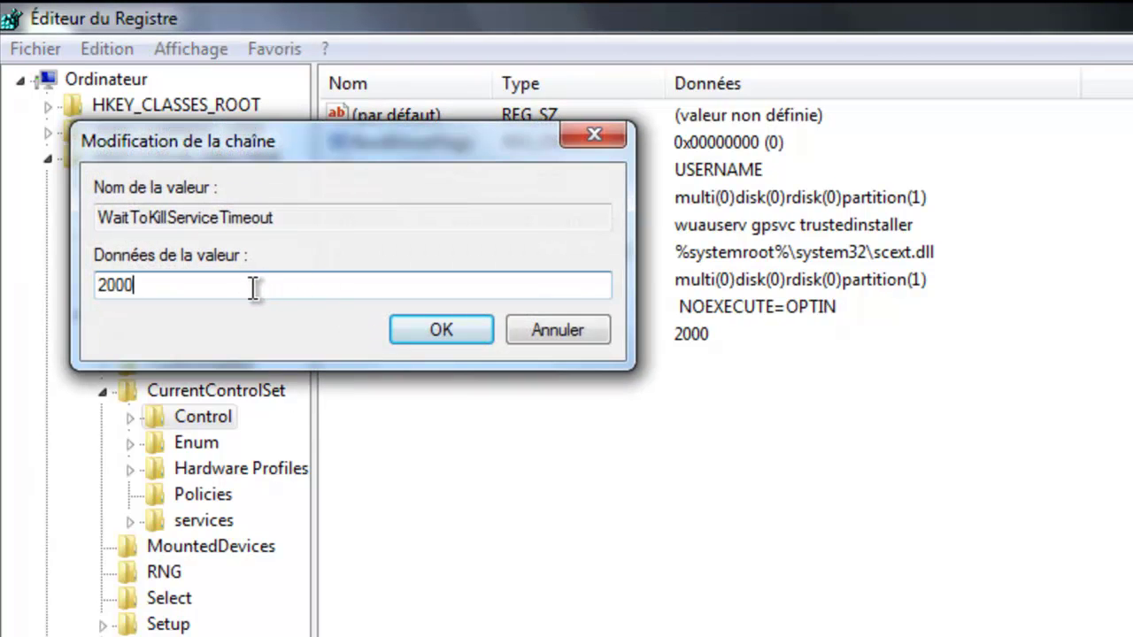
pyautogui.moveTo(266, 292); pyautogui.dragTo(13, 262)
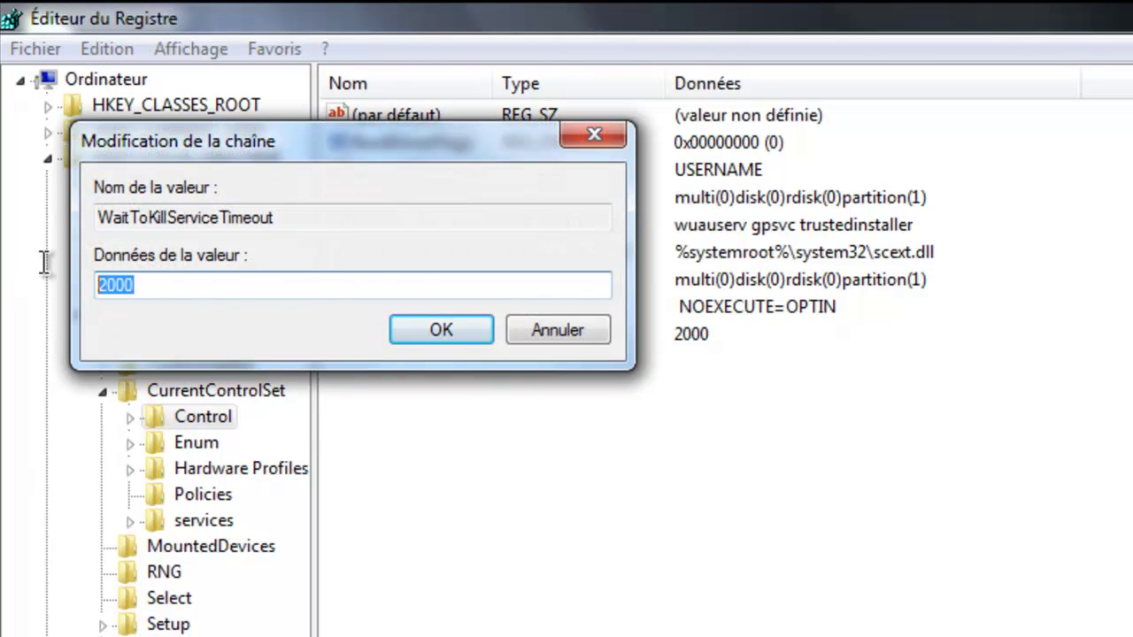
pyautogui.write('2000')
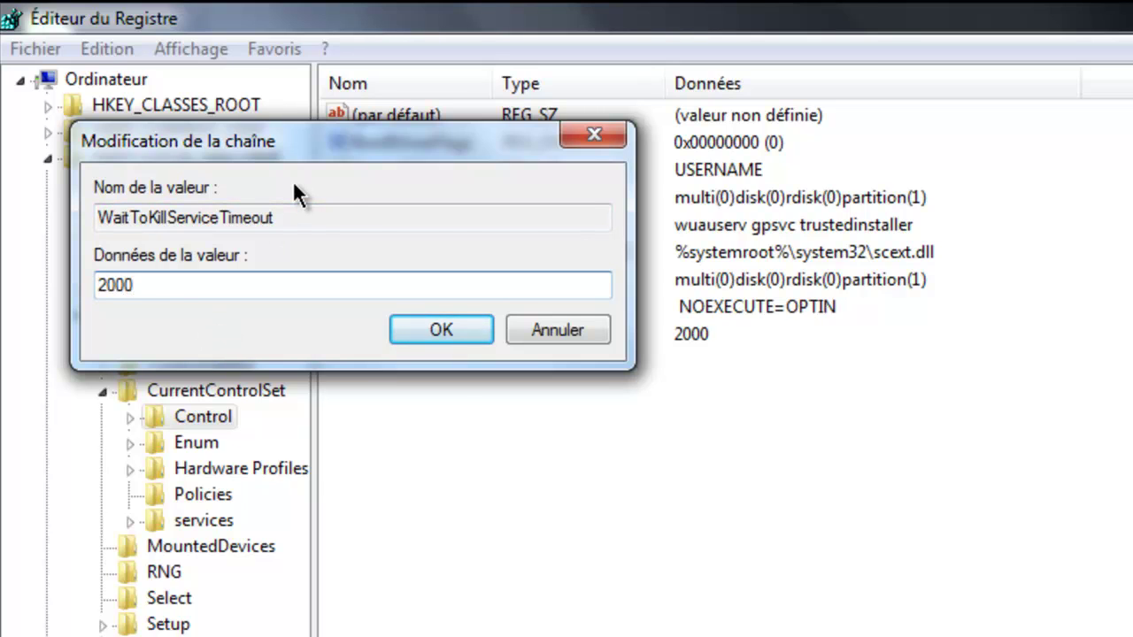
pyautogui.press('Return')
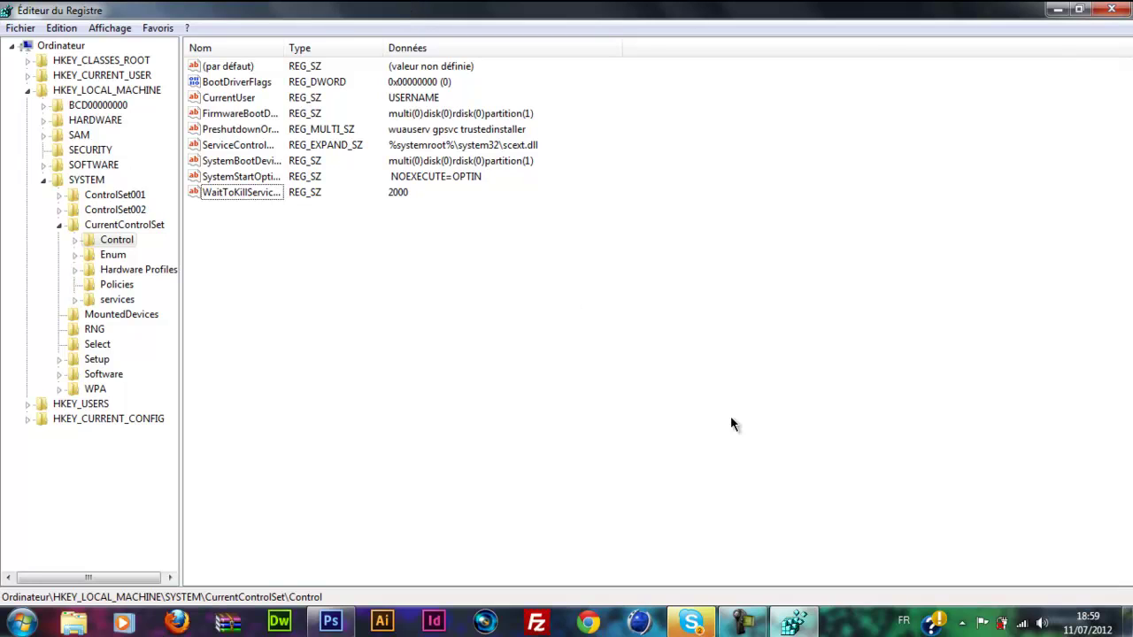
# Step: Close Registry Editor and launch netplwiz from the Start menu search
pyautogui.click(1112, 9)
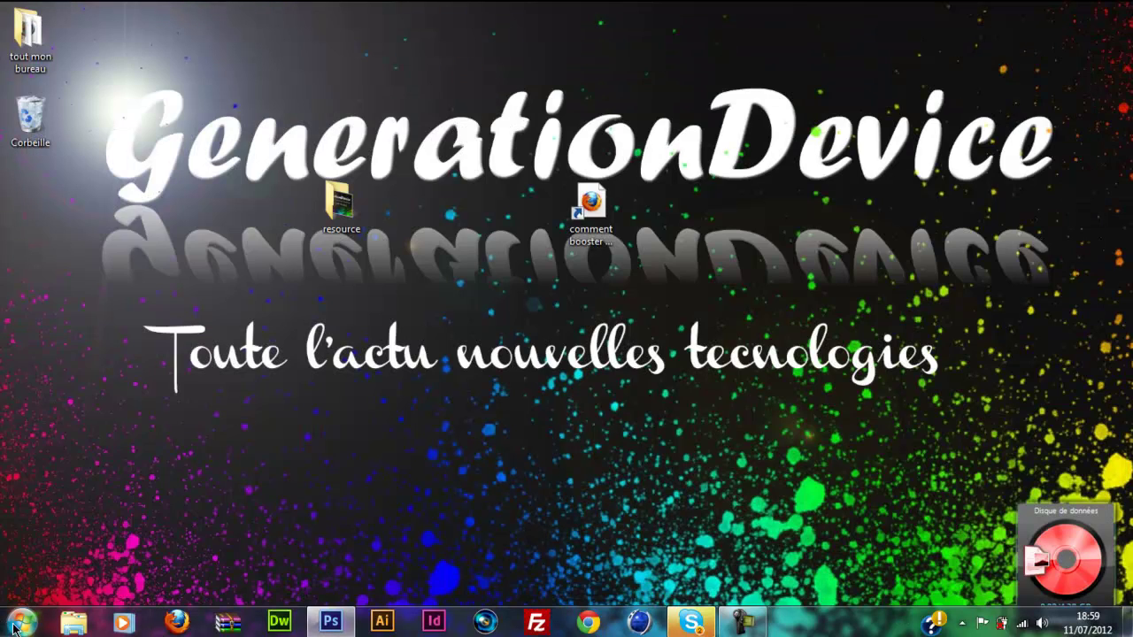
pyautogui.click(21, 622)
pyautogui.write('netpl')
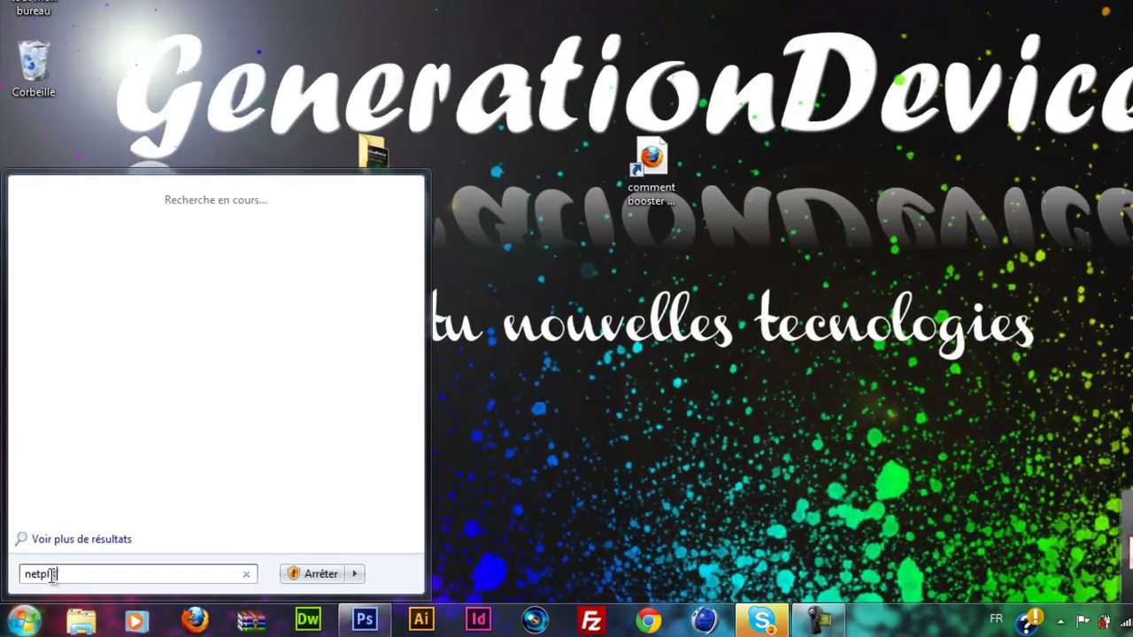
pyautogui.write('wiz')
pyautogui.press('BackSpace')
pyautogui.press('BackSpace')
pyautogui.press('BackSpace')
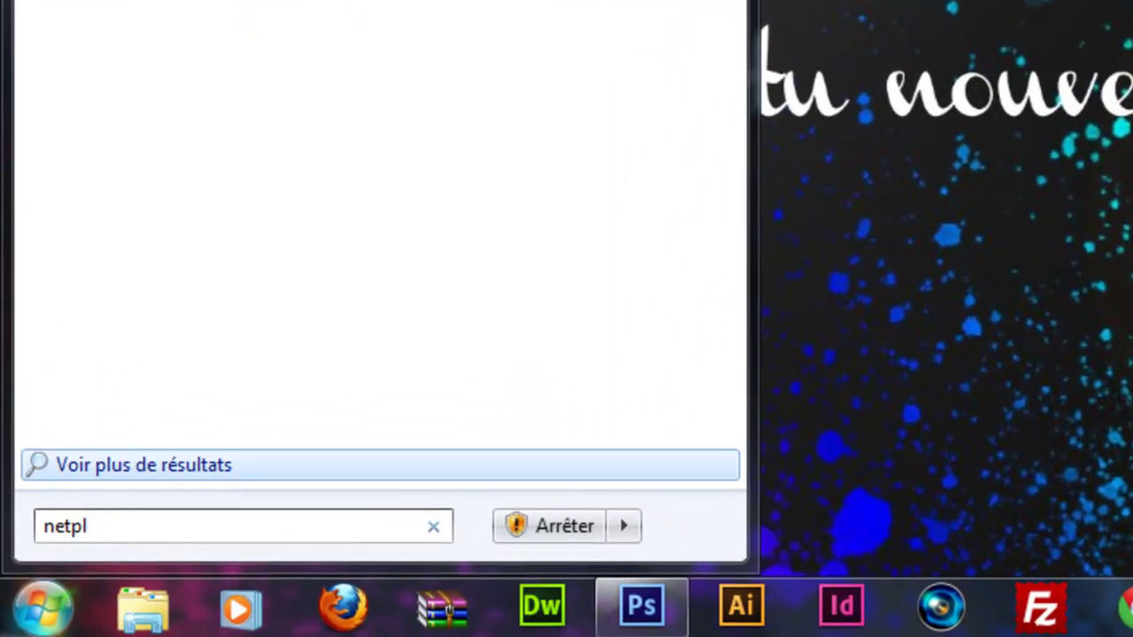
pyautogui.write('wiz')
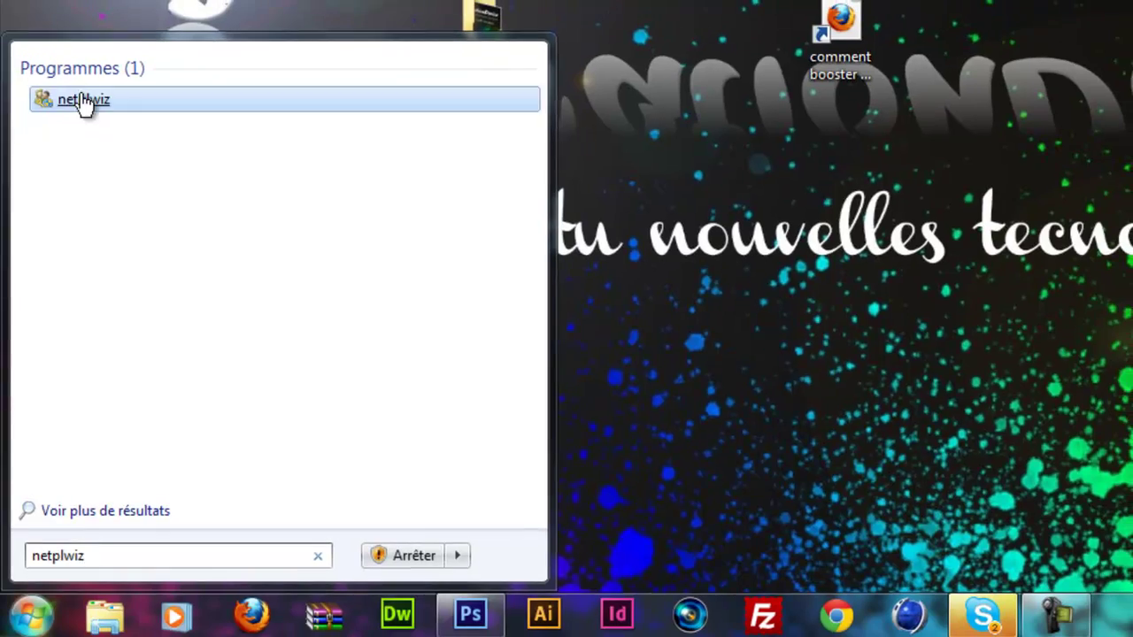
pyautogui.click(84, 102)
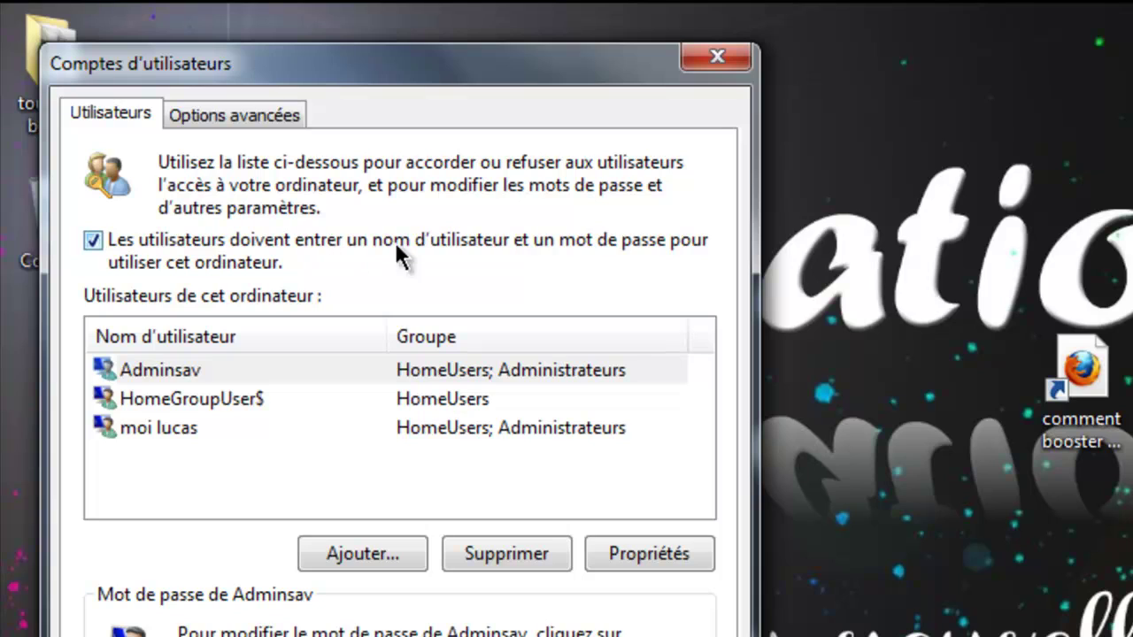
# Step: Untick the username-and-password requirement and confirm the account password to enable automatic logon
pyautogui.click(93, 246)
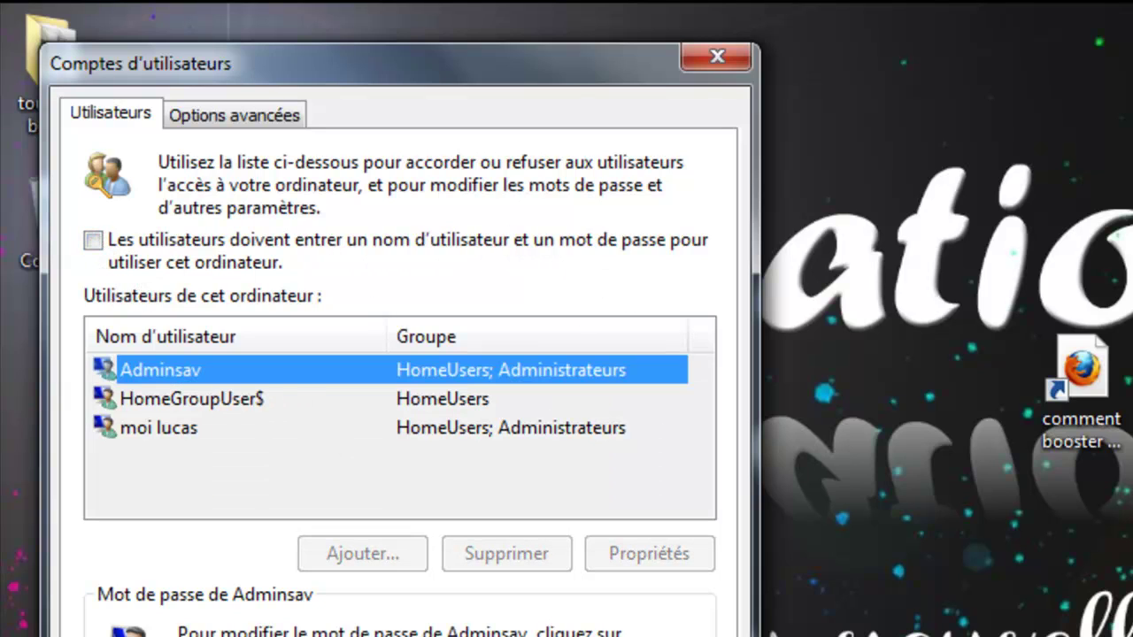
pyautogui.press('Return')
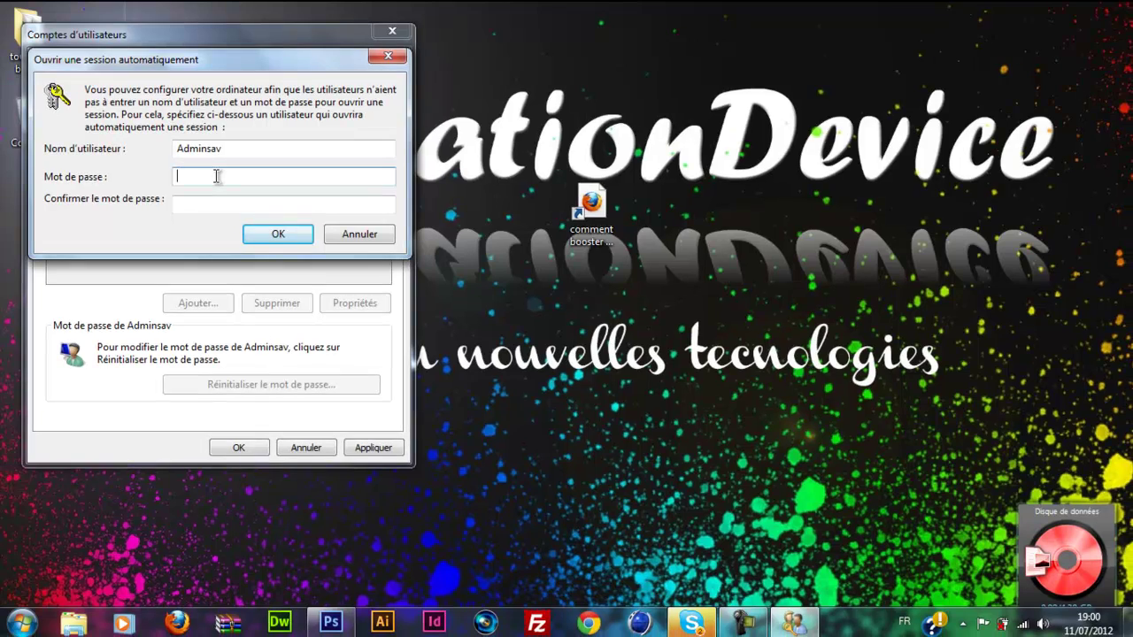
pyautogui.write('•••')
pyautogui.press('Tab')
pyautogui.write('•••••••••')
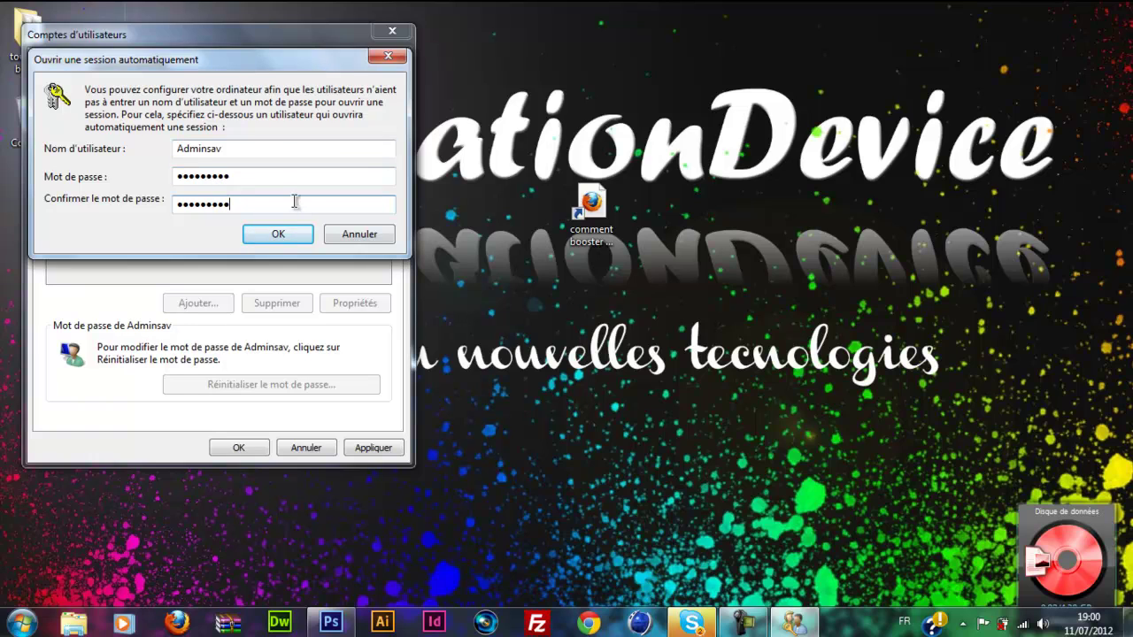
pyautogui.click(289, 234)
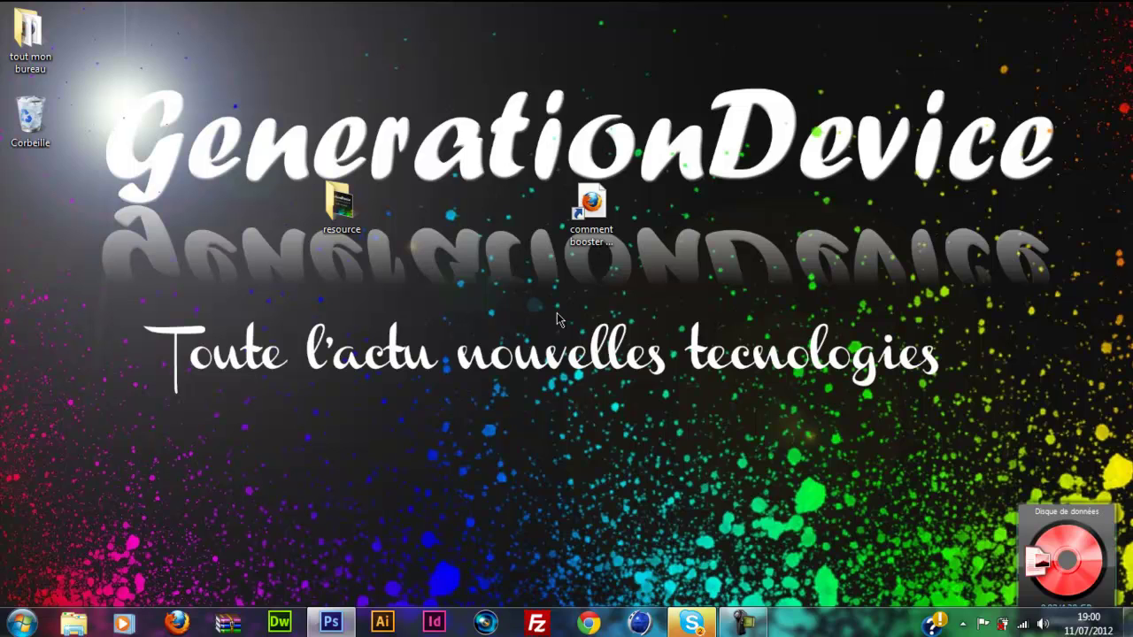
# Step: Move the comment booster shortcut and the resource folder into the left icon column
pyautogui.moveTo(589, 216); pyautogui.dragTo(37, 202)
pyautogui.moveTo(342, 205); pyautogui.dragTo(38, 314)
pyautogui.rightClick(335, 218)
pyautogui.click(301, 243)
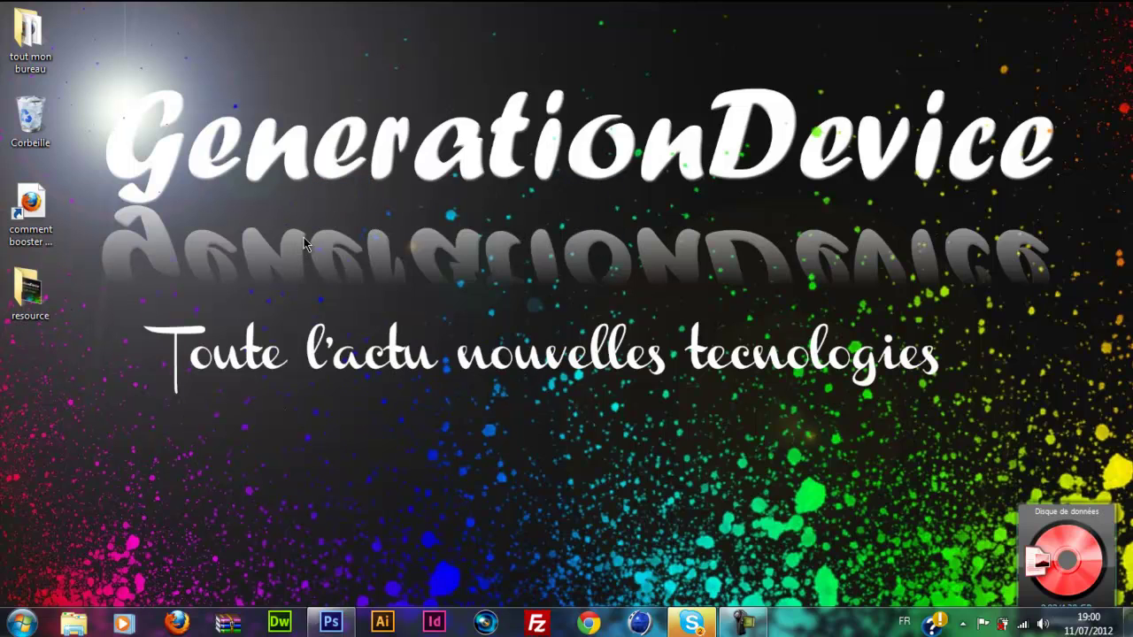
# Step: Try creating a desktop shortcut to Shutdown.exe-s-t00 and dismiss the file-not-found error
pyautogui.rightClick(338, 178)
pyautogui.moveTo(433, 336)
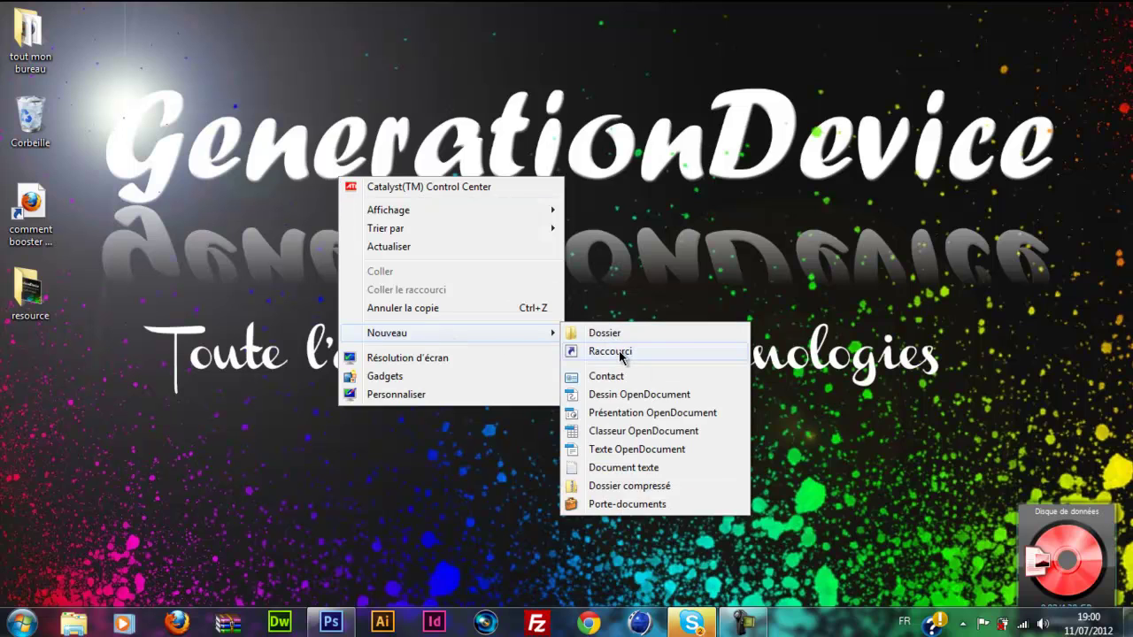
pyautogui.click(575, 348)
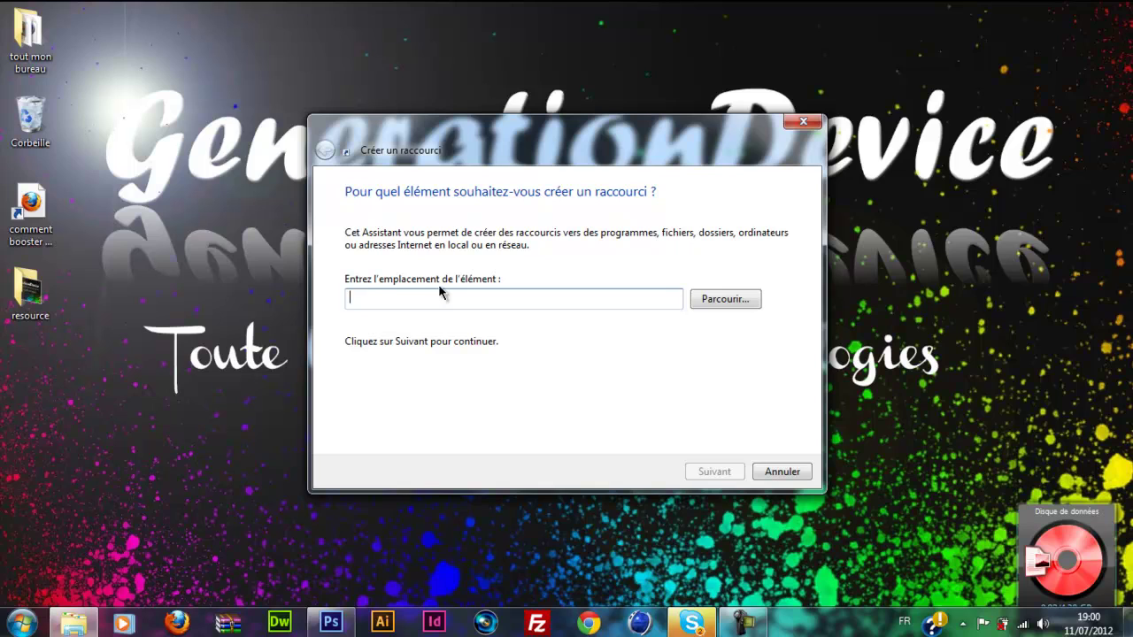
pyautogui.write('Sh')
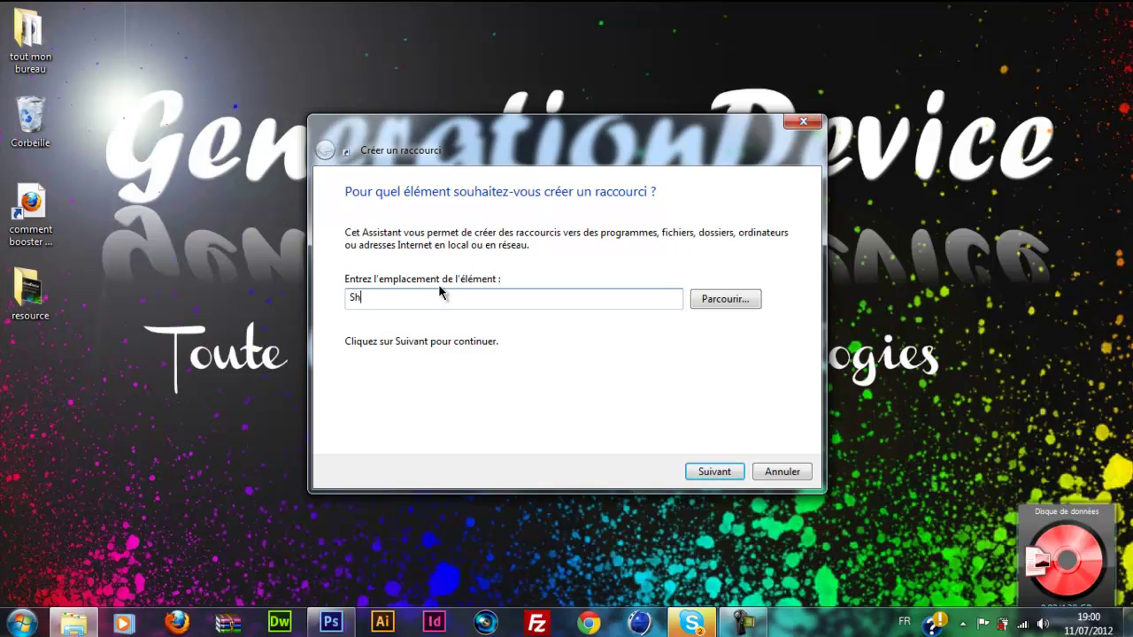
pyautogui.write('utdown.exe-s-')
pyautogui.write('t00')
pyautogui.press('Return')
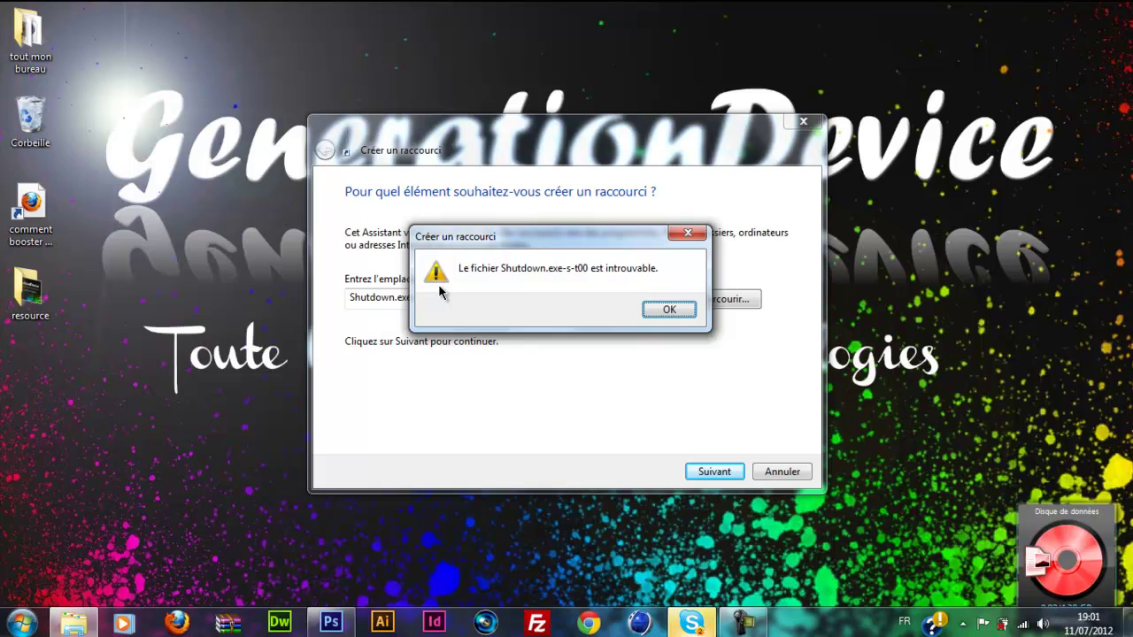
pyautogui.click(667, 311)
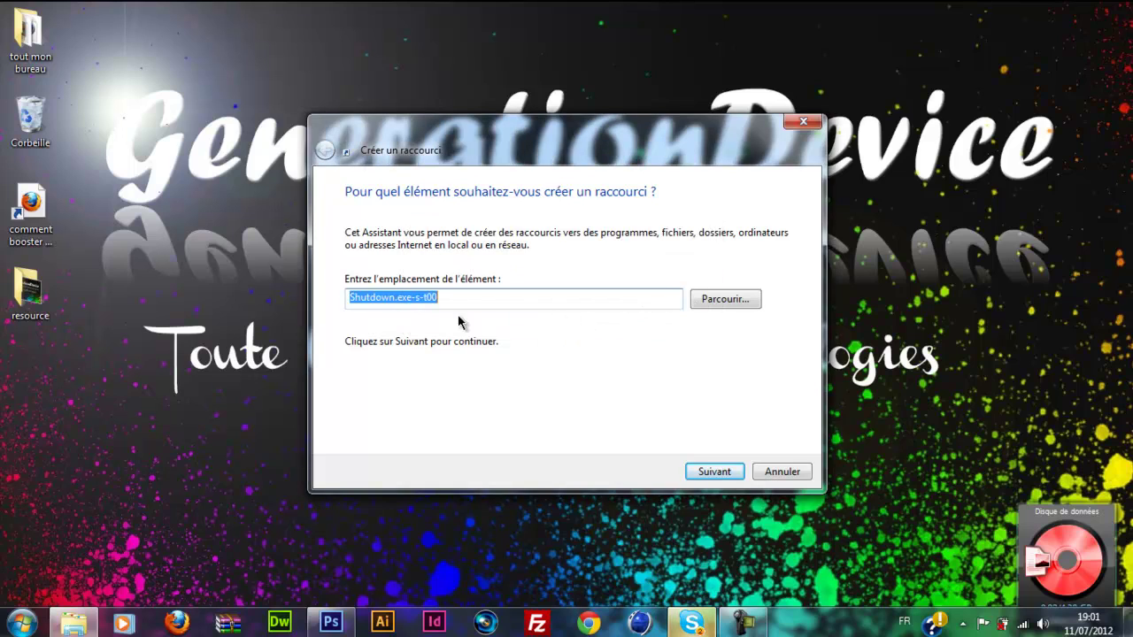
pyautogui.click(445, 301)
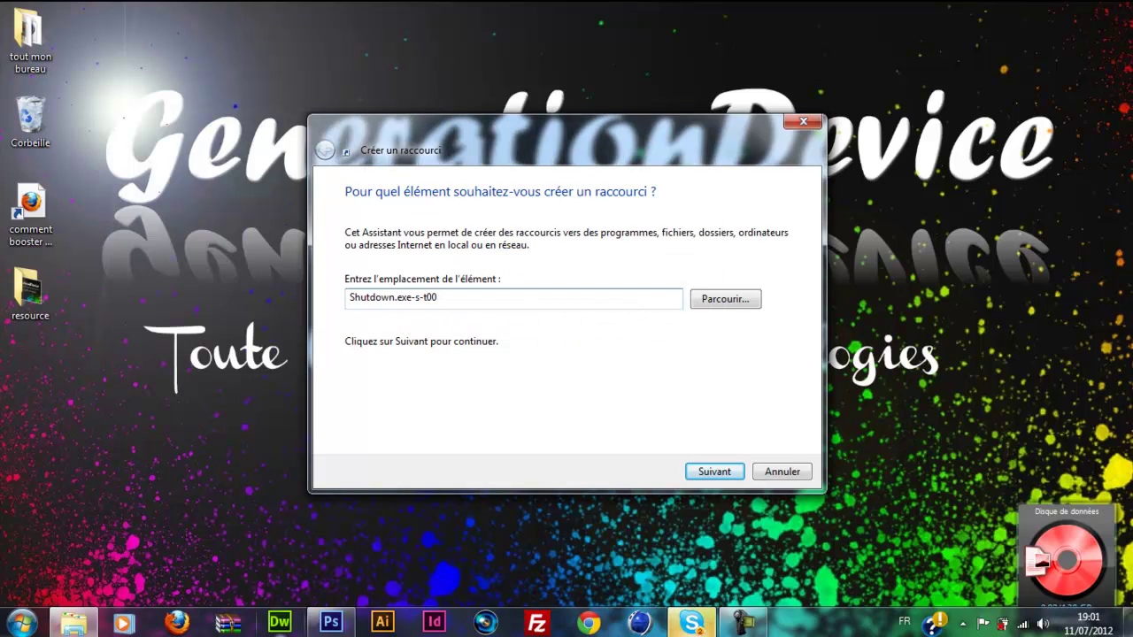
# Step: Open and minimize Firefox, then cancel the Créer un raccourci wizard
pyautogui.click(177, 624)
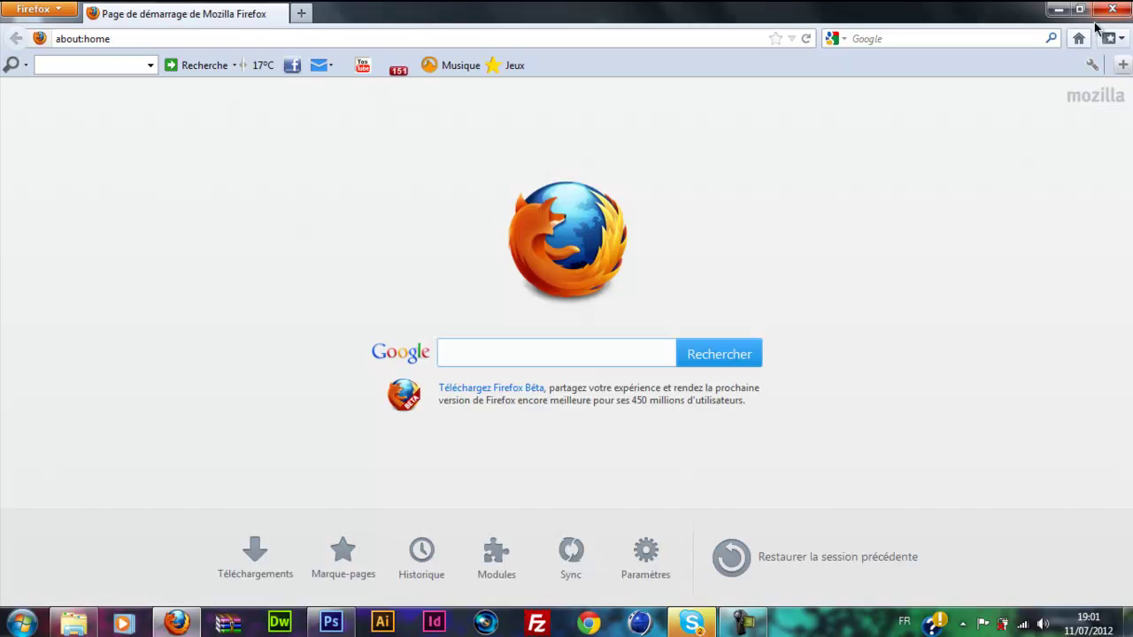
pyautogui.click(1080, 9)
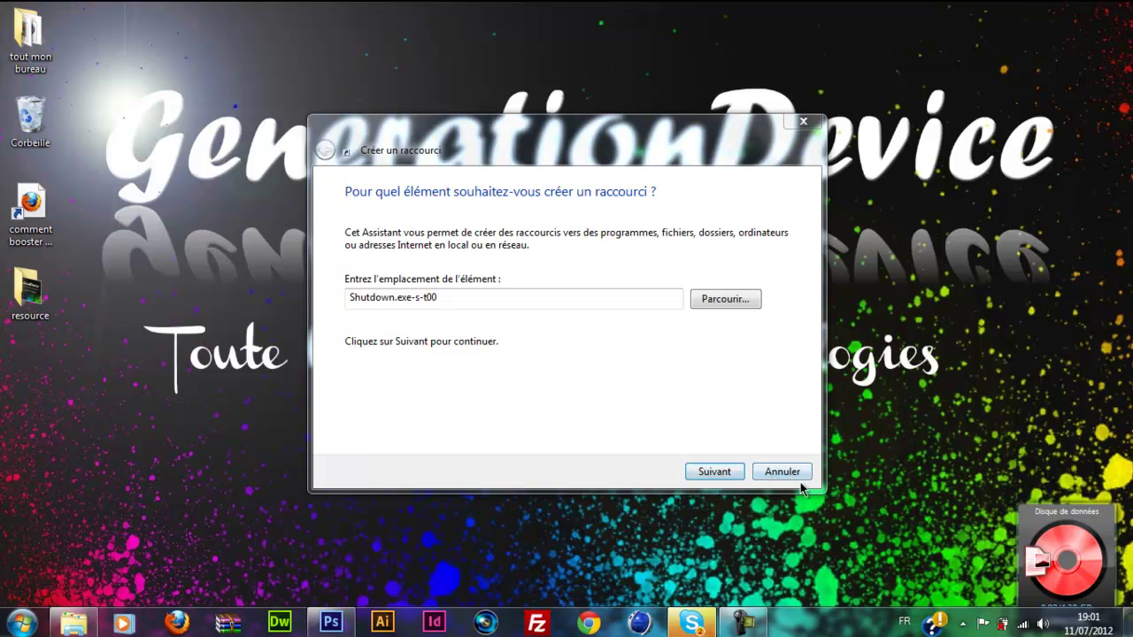
pyautogui.click(788, 473)
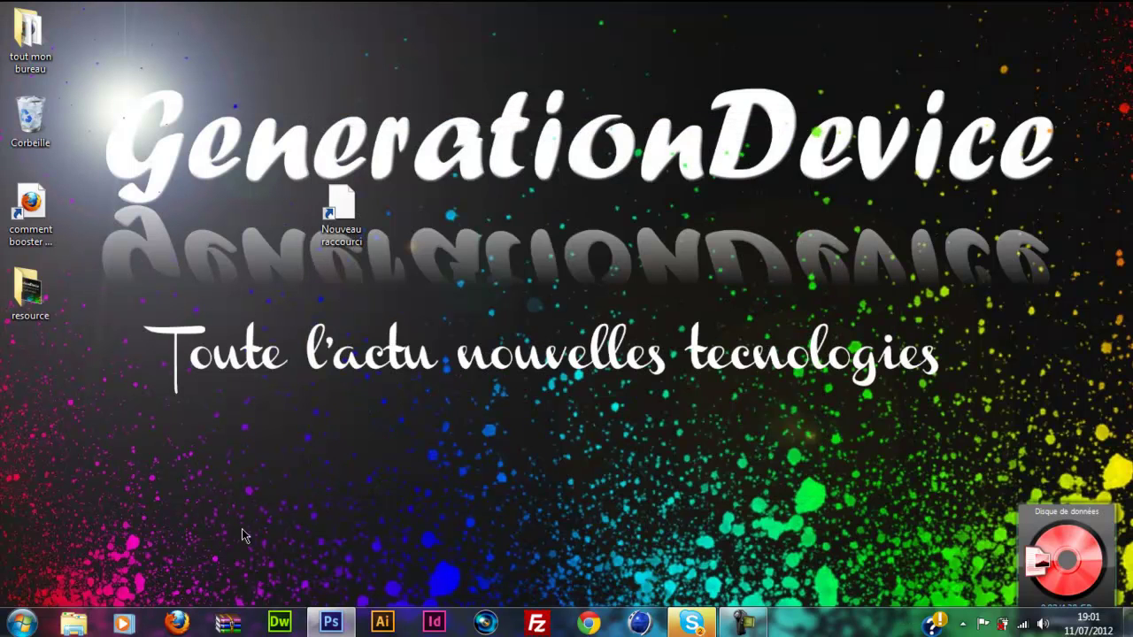
# Step: Repeatedly drag-select the four left-column desktop icons and clear the selection
pyautogui.moveTo(588, 2); pyautogui.dragTo(24, 569)
pyautogui.click(114, 528)
pyautogui.moveTo(120, 533); pyautogui.dragTo(18, 5)
pyautogui.click(141, 29)
pyautogui.moveTo(157, 10); pyautogui.dragTo(7, 455)
pyautogui.click(37, 449)
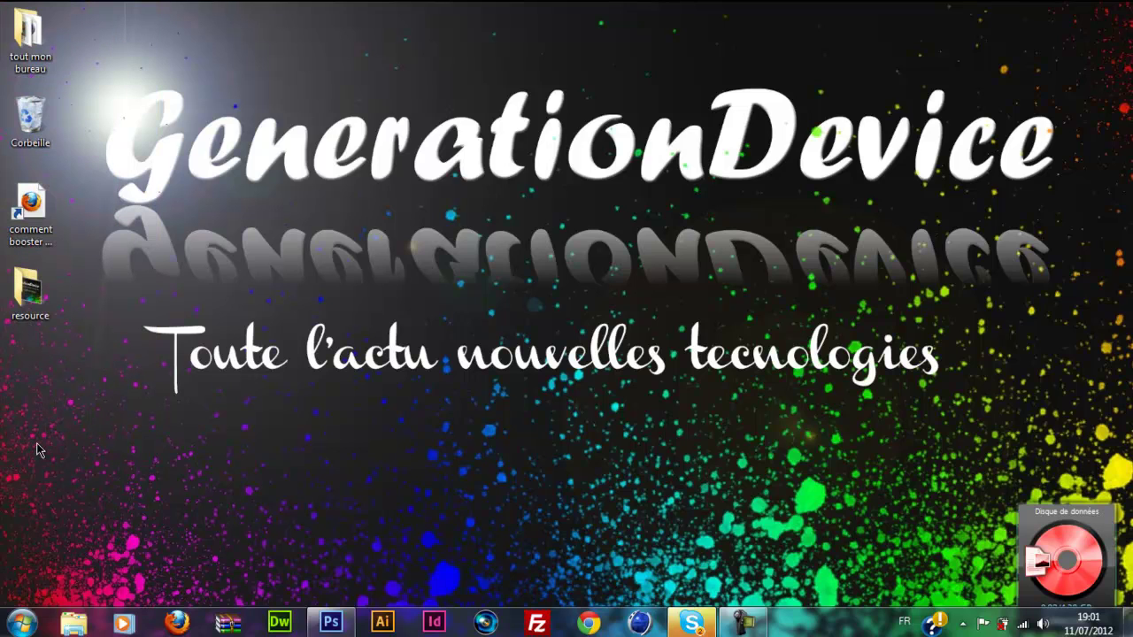